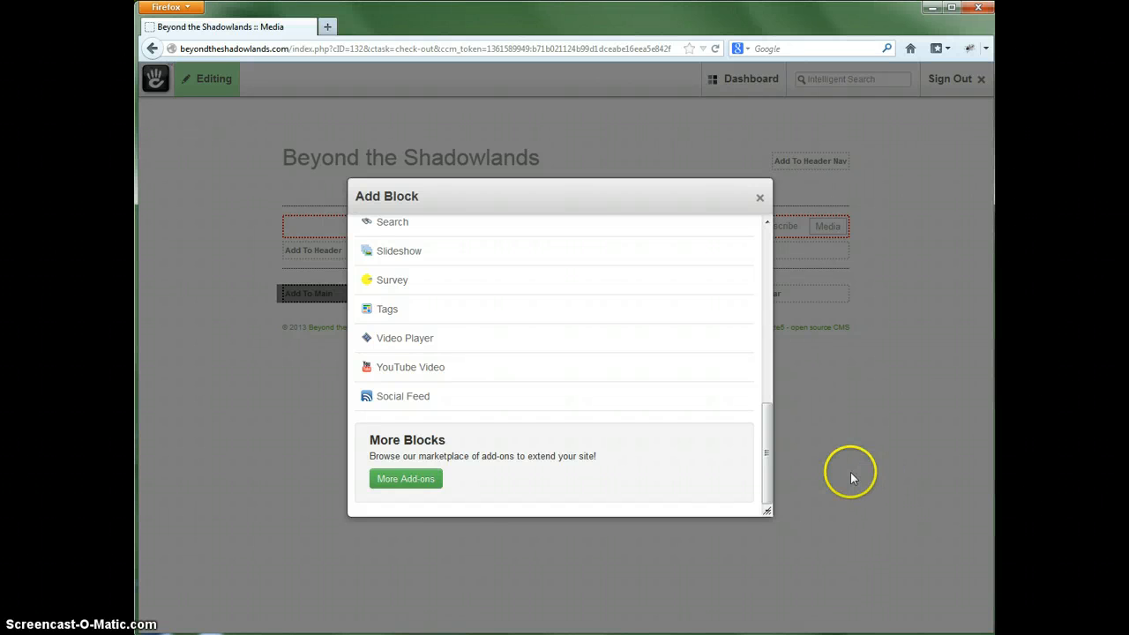
# - Start a Social Feed block in the Main area and enable its Twitter feed with the username growthcurve
pyautogui.click(394, 400)
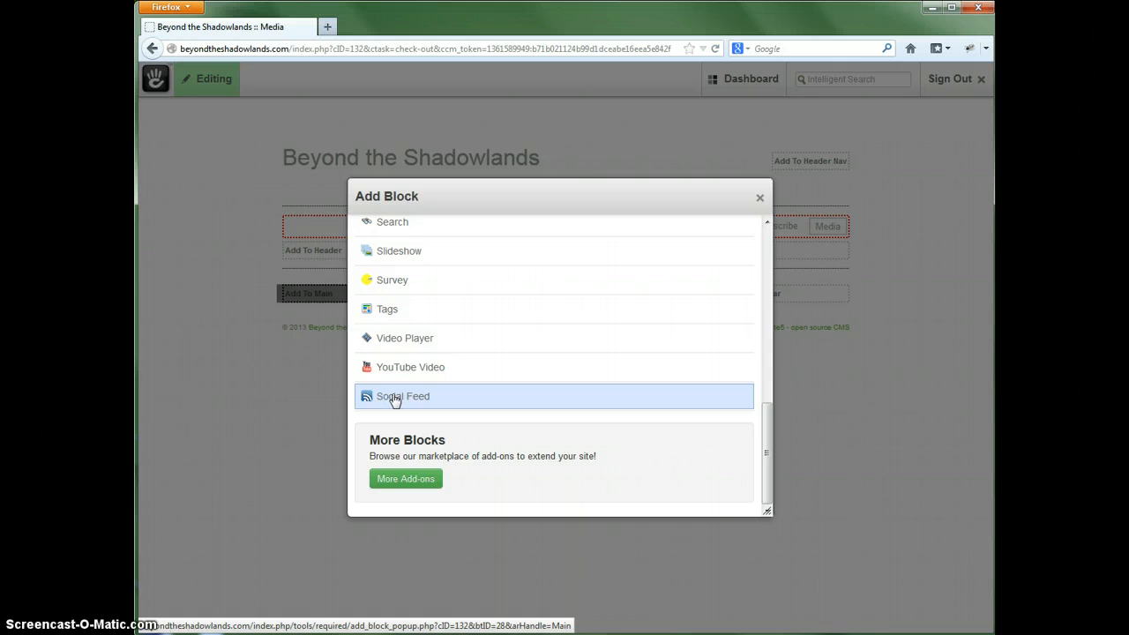
pyautogui.click(394, 399)
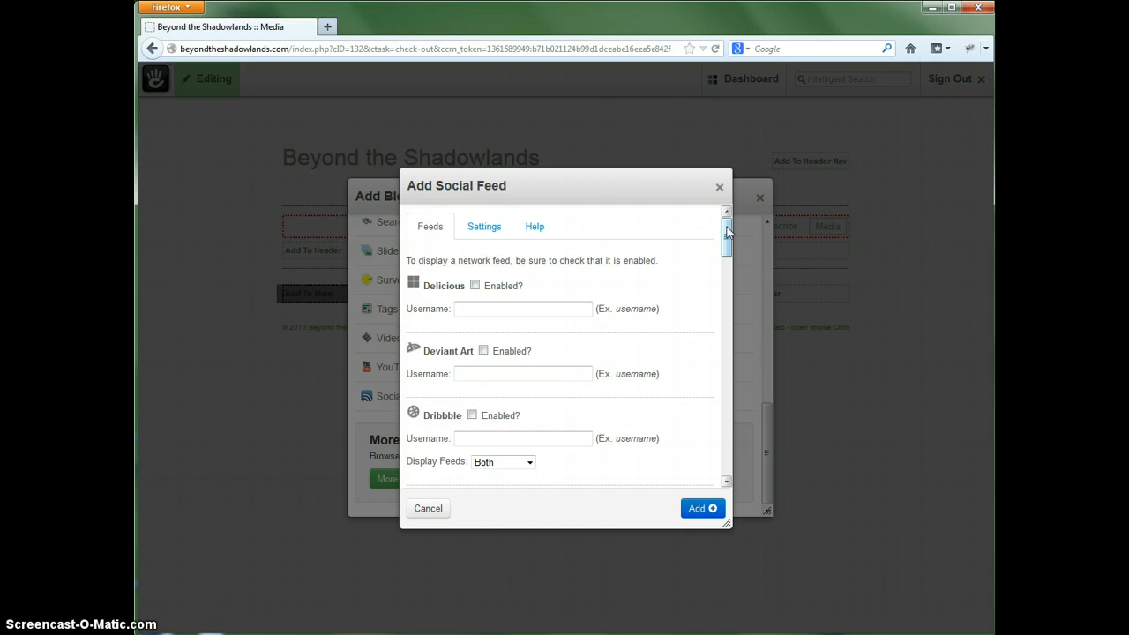
pyautogui.moveTo(728, 231); pyautogui.dragTo(723, 459)
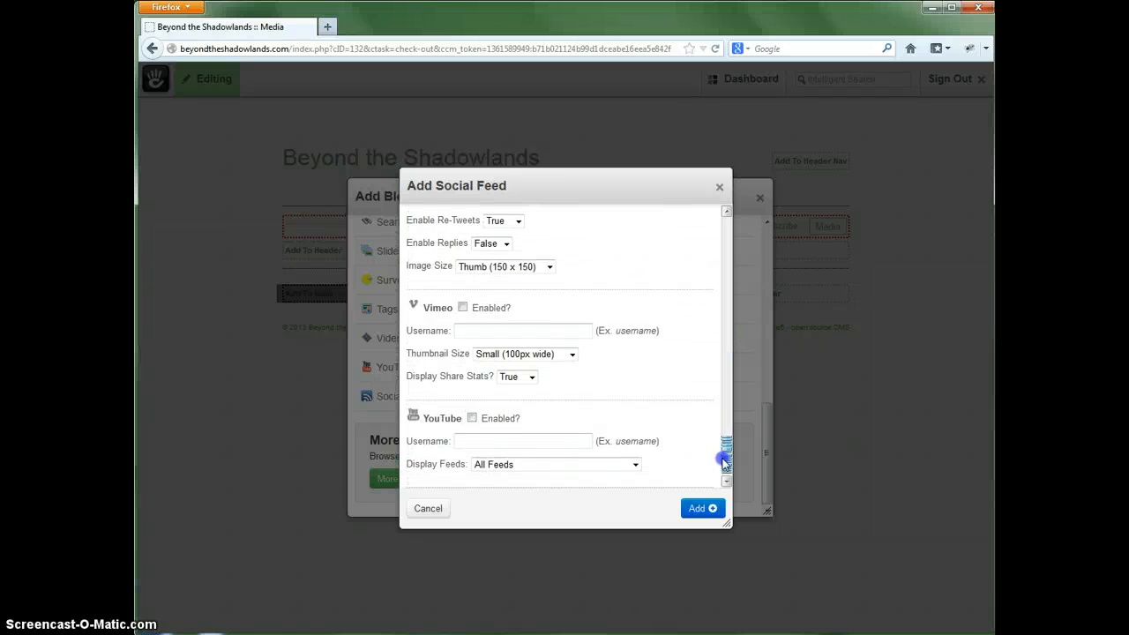
pyautogui.moveTo(725, 463); pyautogui.dragTo(733, 223)
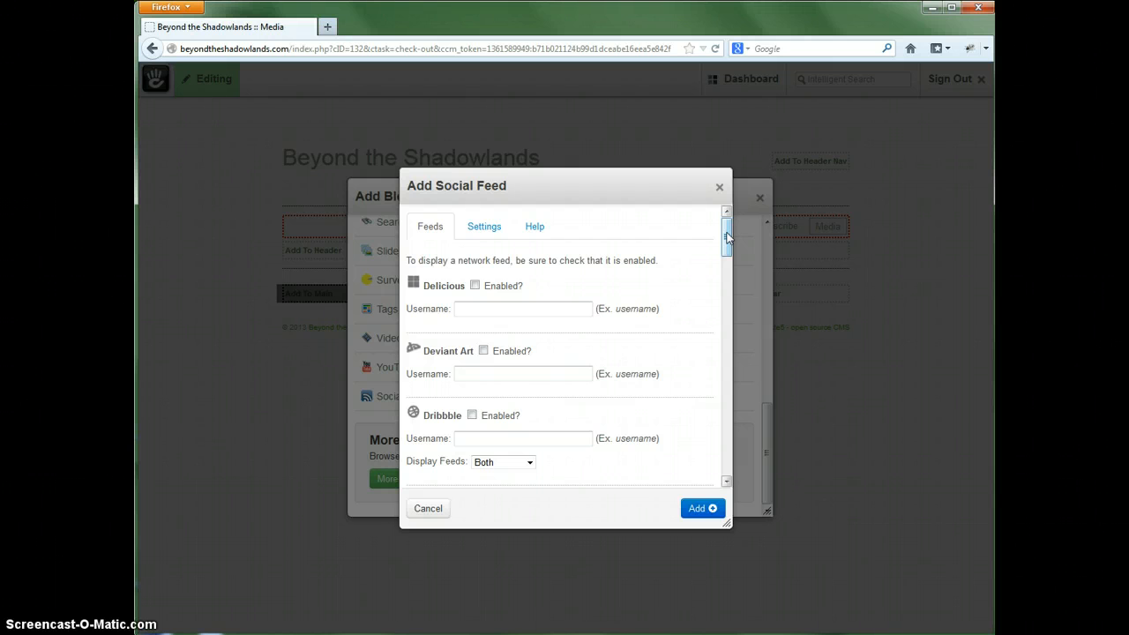
pyautogui.moveTo(725, 233); pyautogui.dragTo(715, 429)
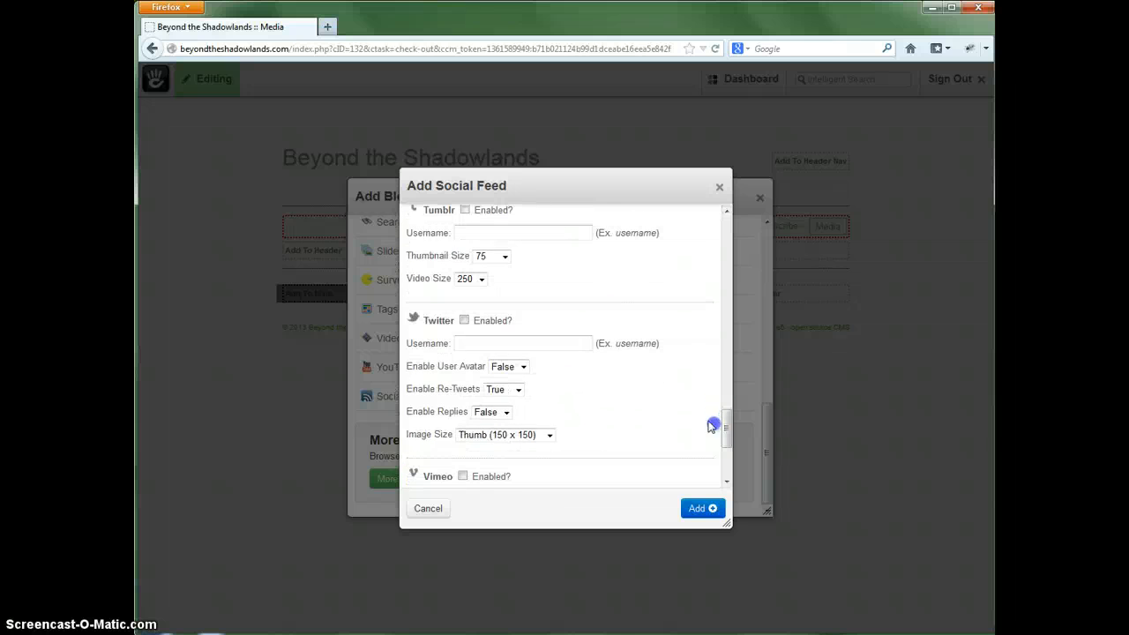
pyautogui.click(479, 322)
pyautogui.click(470, 344)
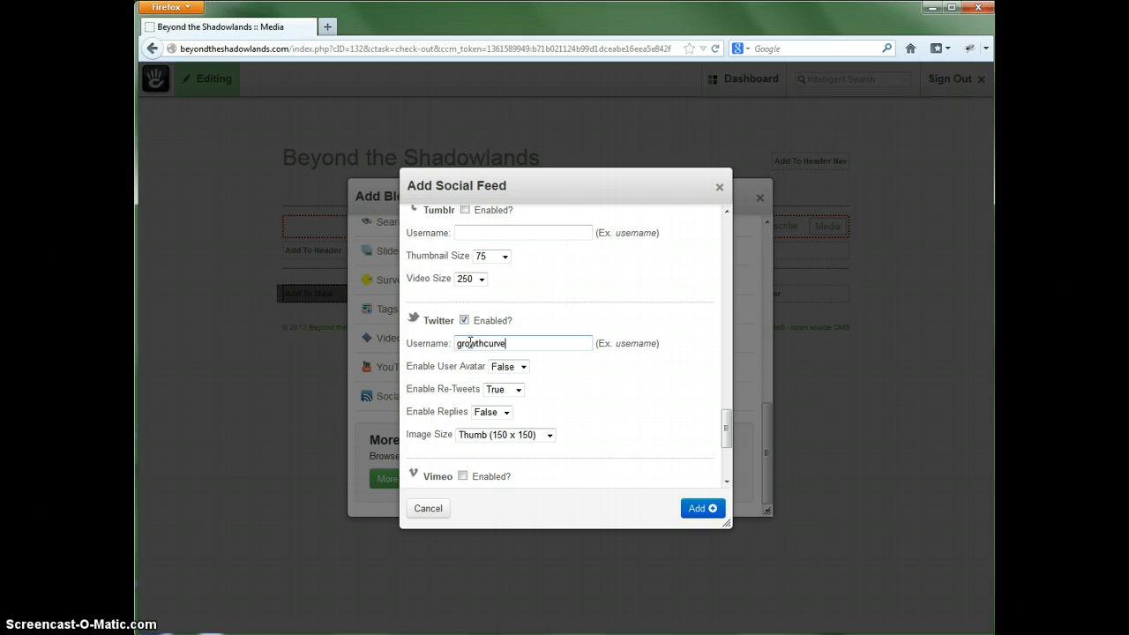
# - Enable the Instagram feed and add the Social Feed block to the page
pyautogui.moveTo(729, 421); pyautogui.dragTo(728, 321)
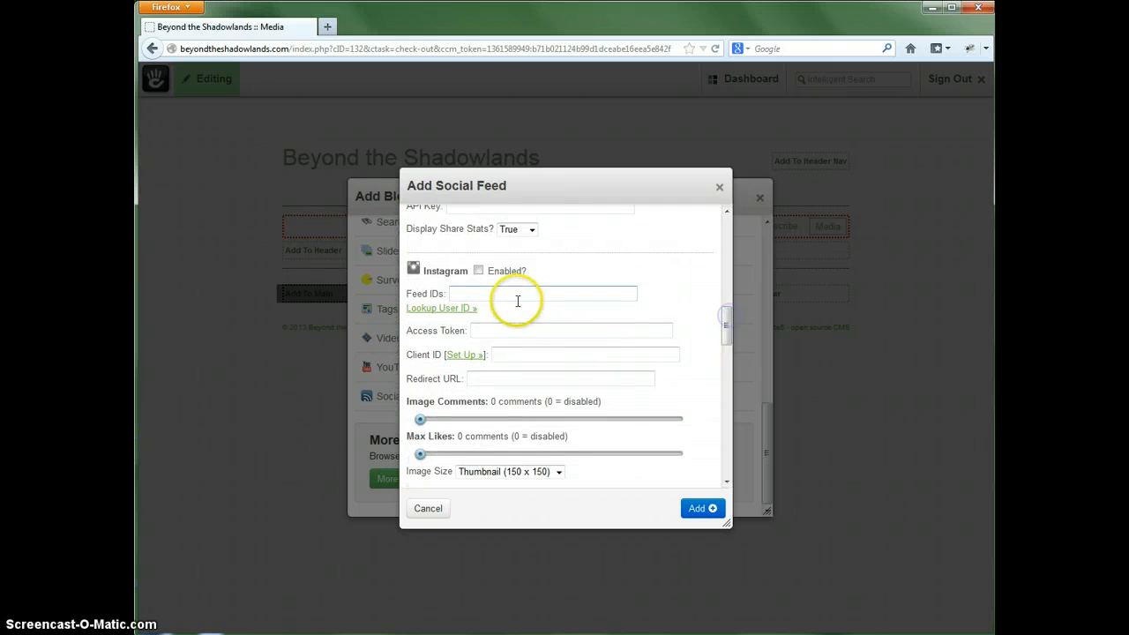
pyautogui.click(478, 272)
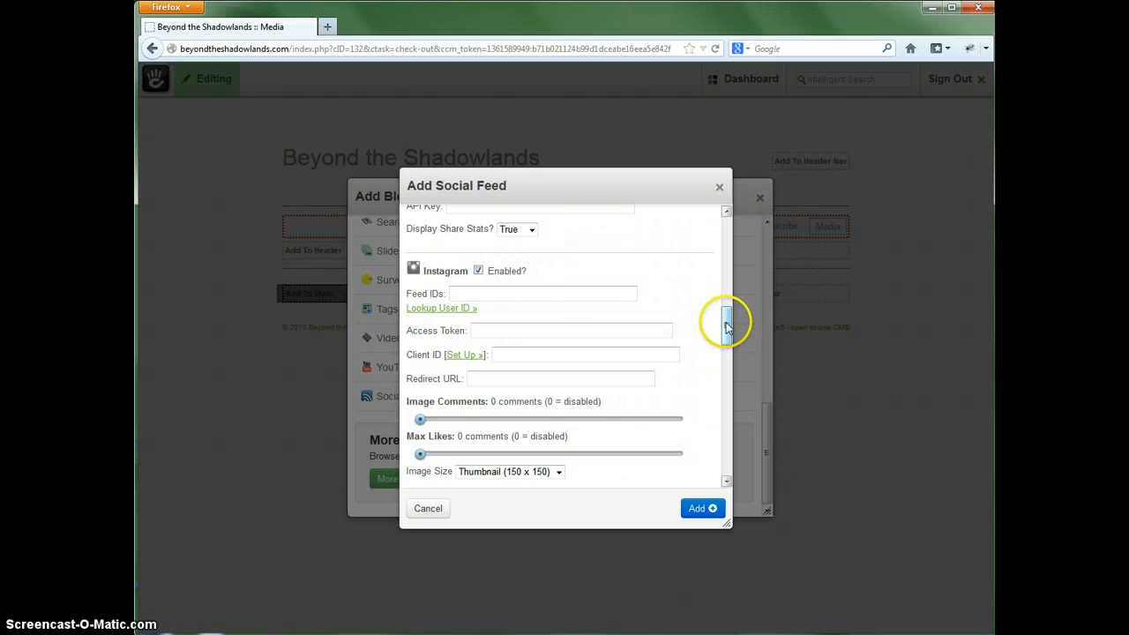
pyautogui.click(701, 509)
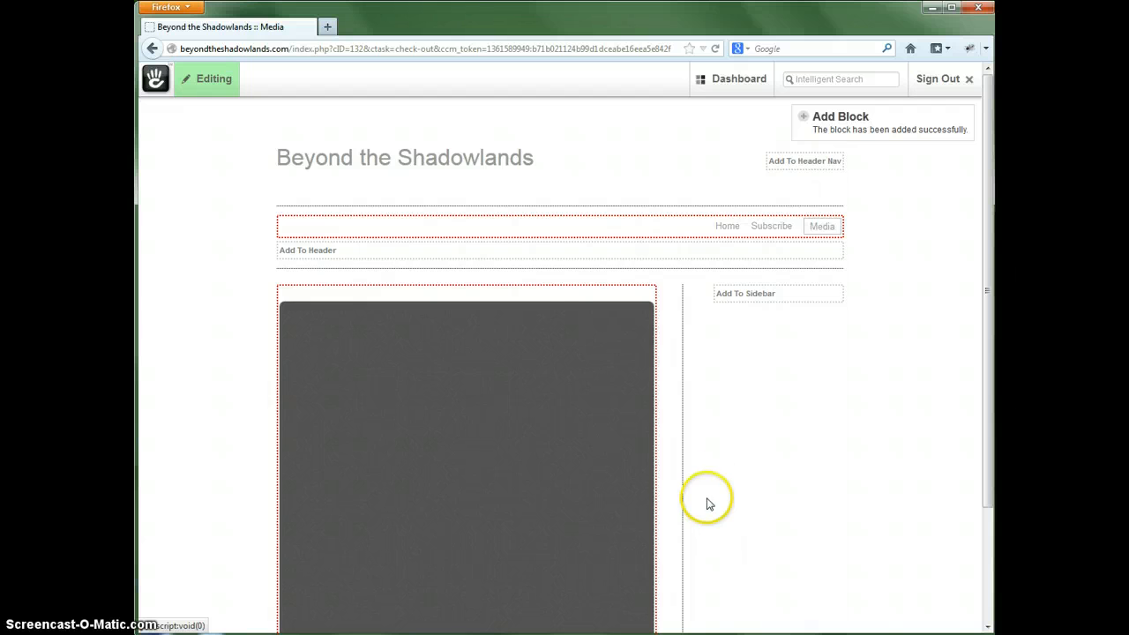
# - Publish the edits to the Media page and view the published feed block
pyautogui.click(217, 83)
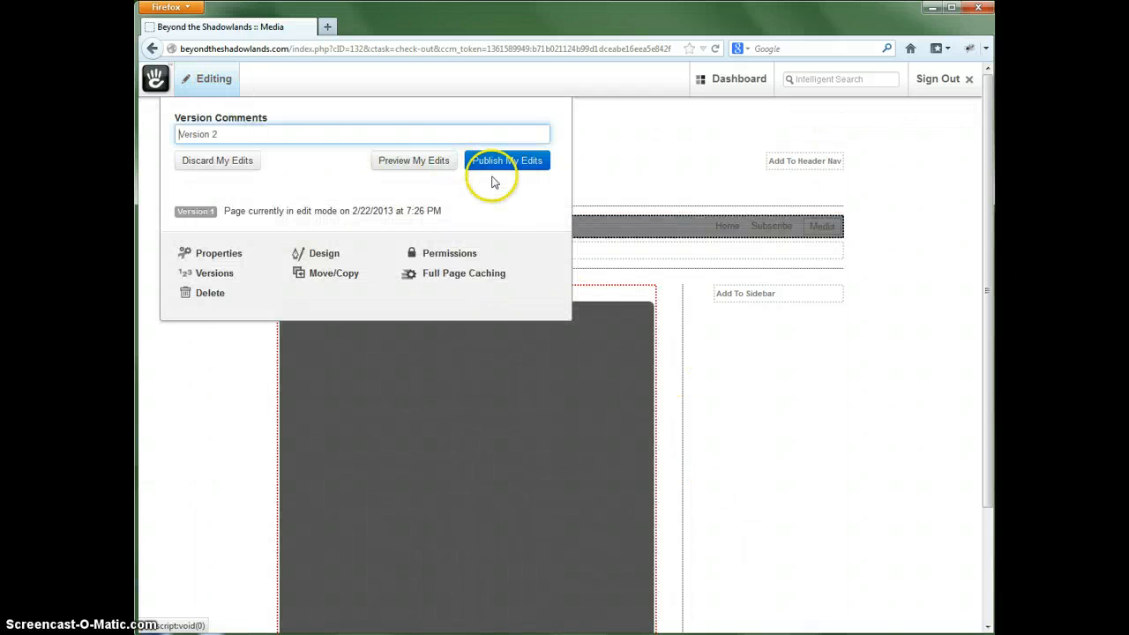
pyautogui.click(504, 161)
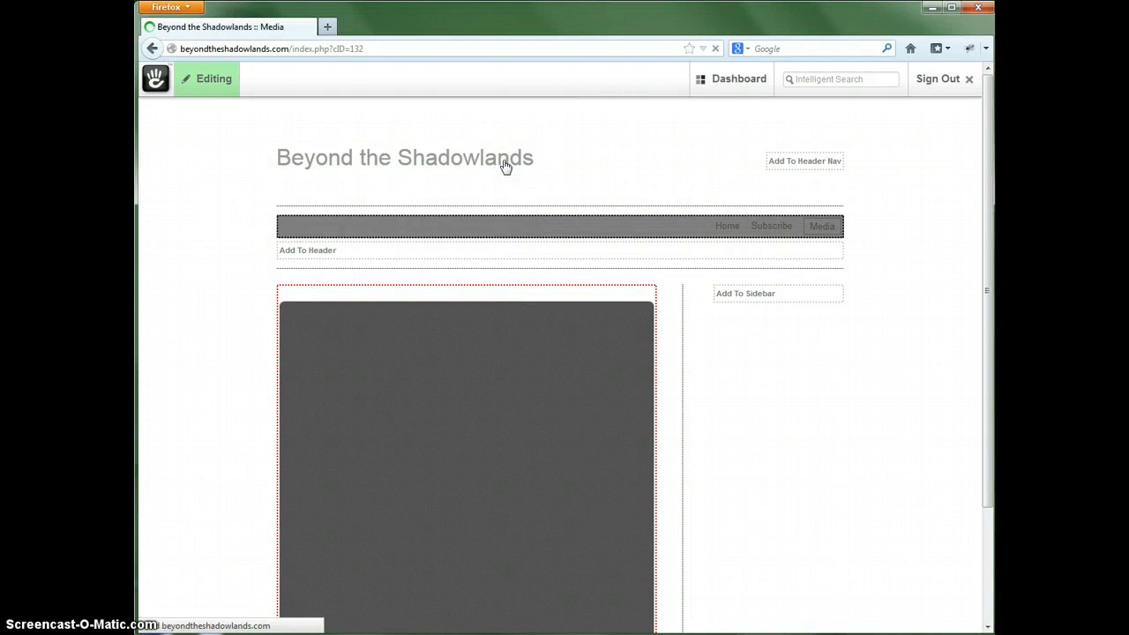
pyautogui.scroll(-1, 748, 410)
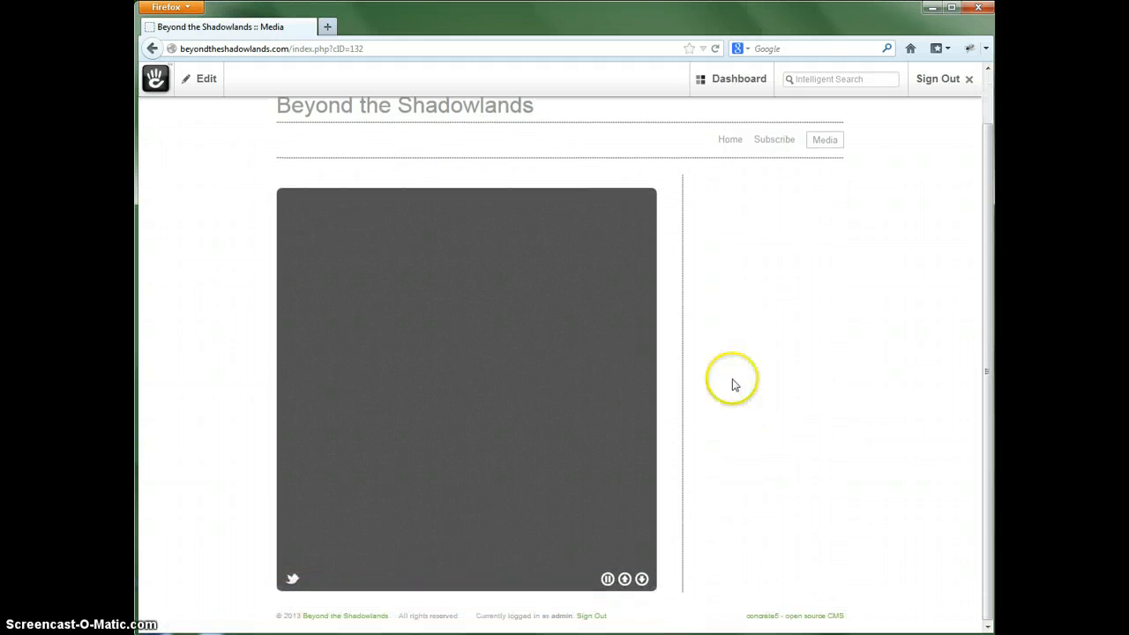
# - Put the Media page back into edit mode and open the Social Feed block for editing
pyautogui.click(202, 81)
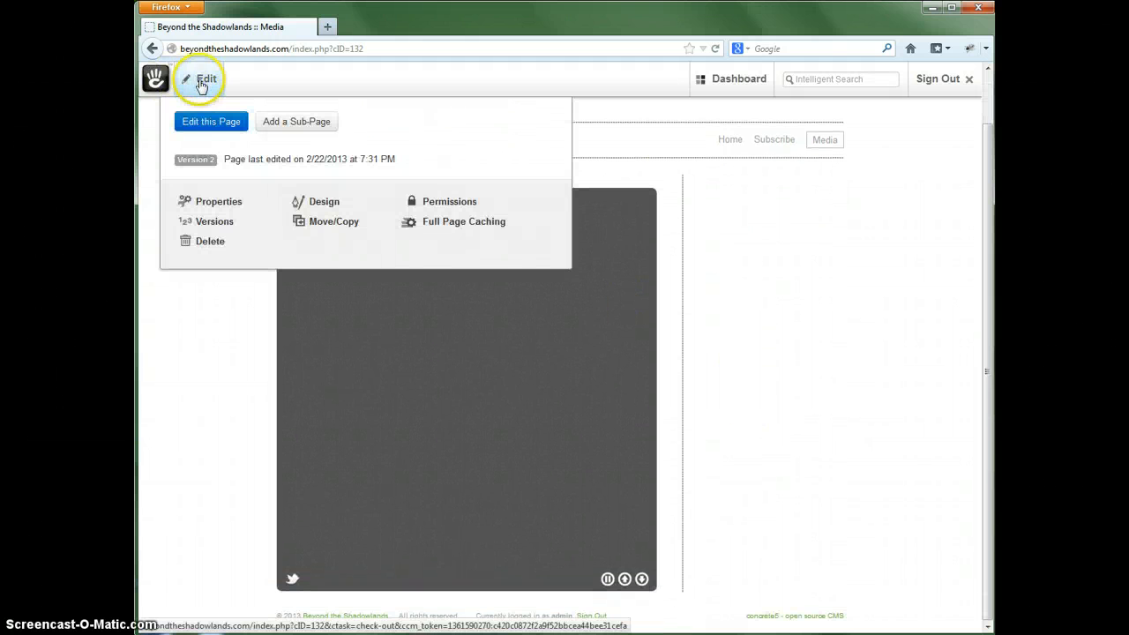
pyautogui.click(187, 121)
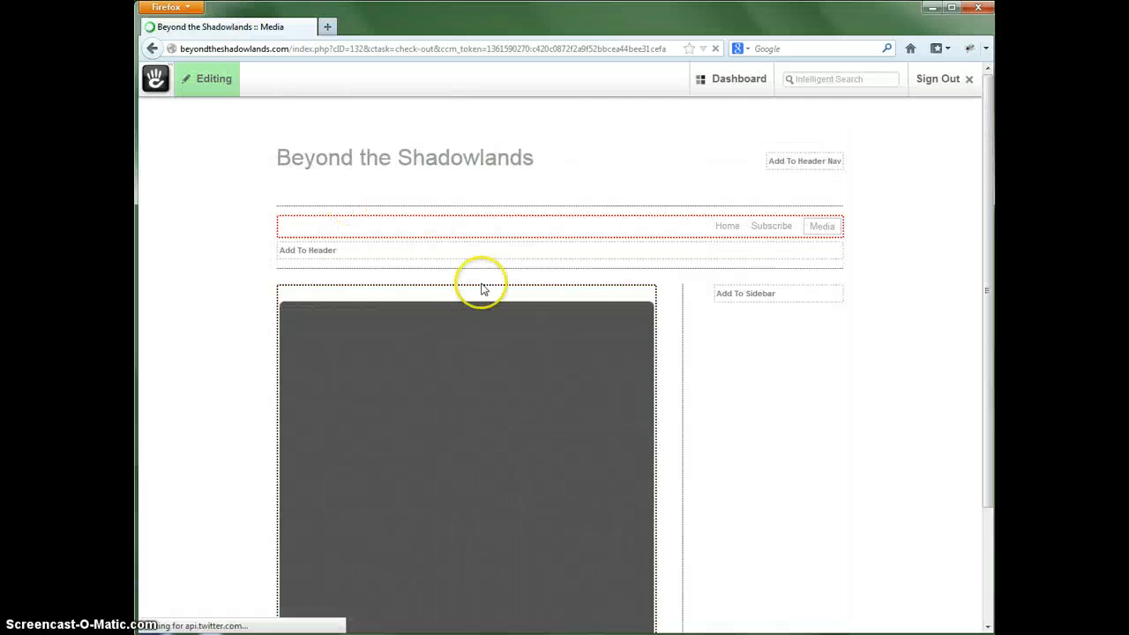
pyautogui.click(522, 386)
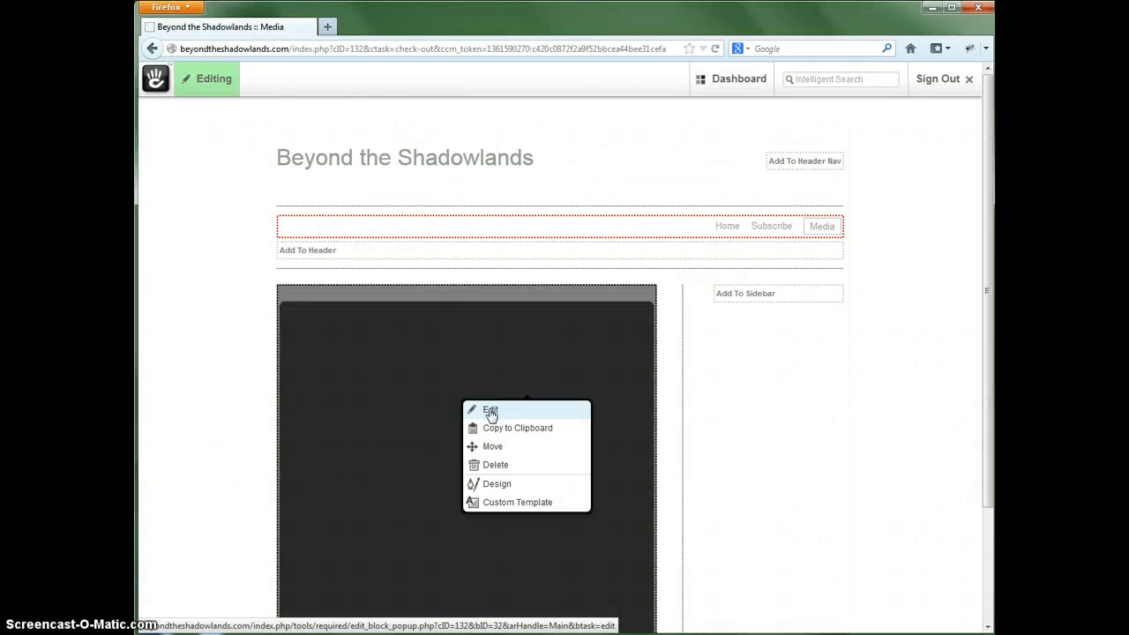
pyautogui.click(494, 409)
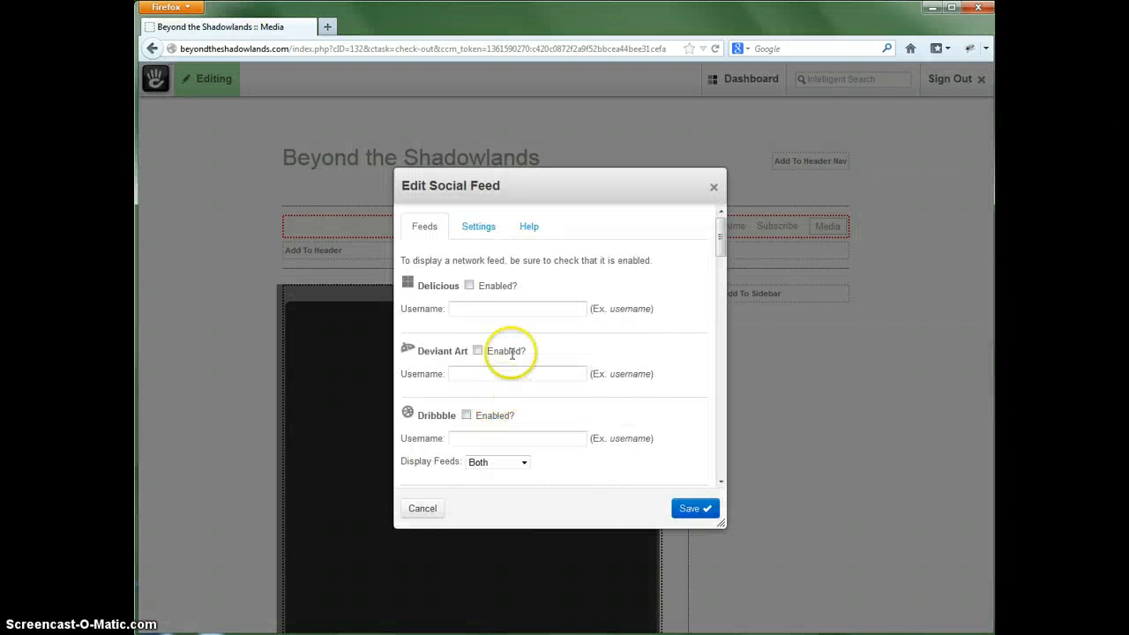
# - In the block's feed settings, create feeds based on Limit and set the limit to 8 results per network
pyautogui.click(478, 226)
pyautogui.moveTo(721, 270); pyautogui.dragTo(708, 331)
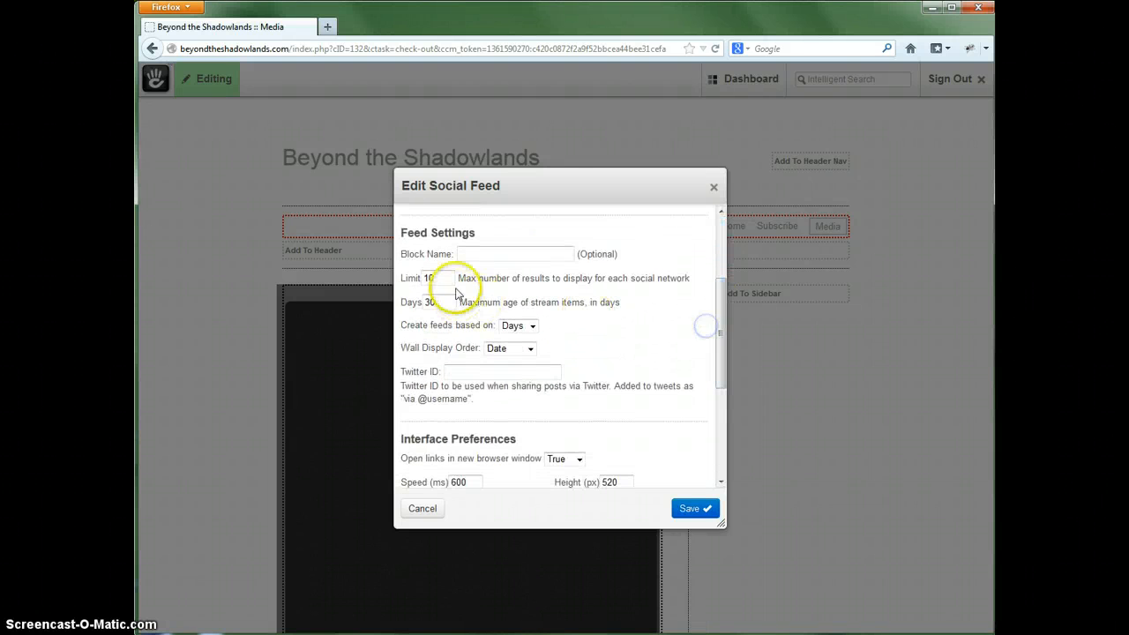
pyautogui.click(532, 327)
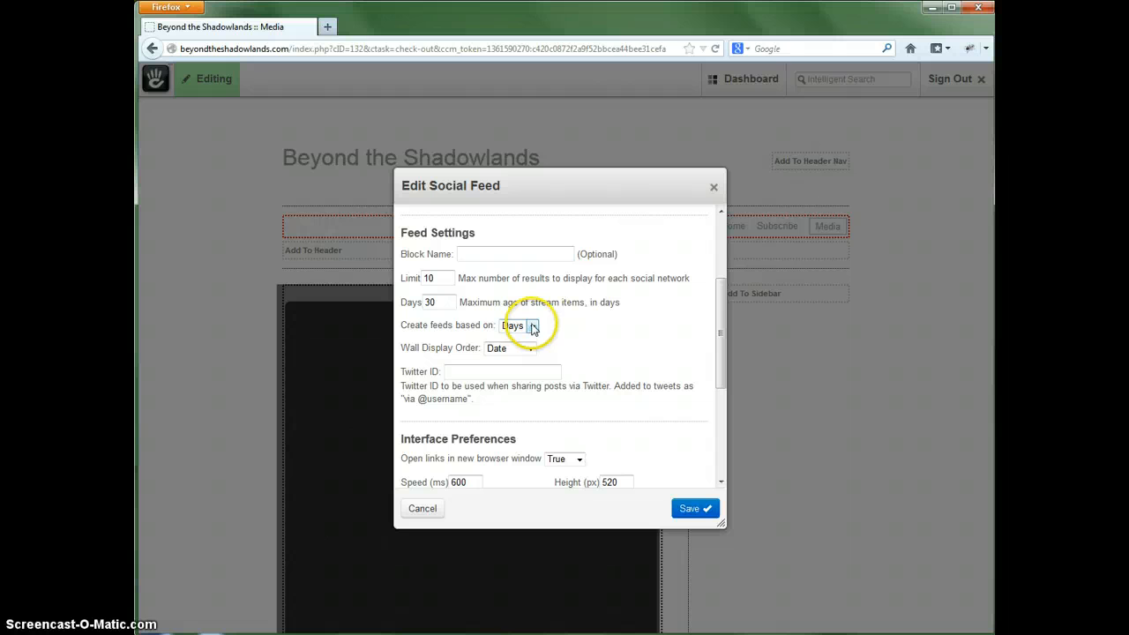
pyautogui.click(510, 351)
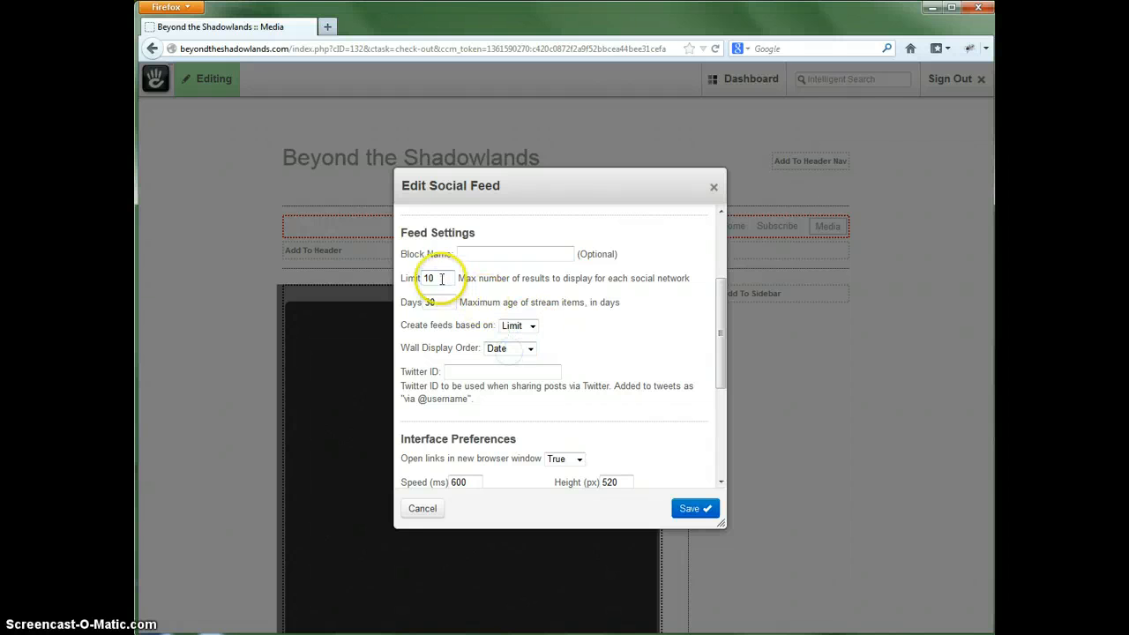
pyautogui.moveTo(437, 278); pyautogui.dragTo(421, 278)
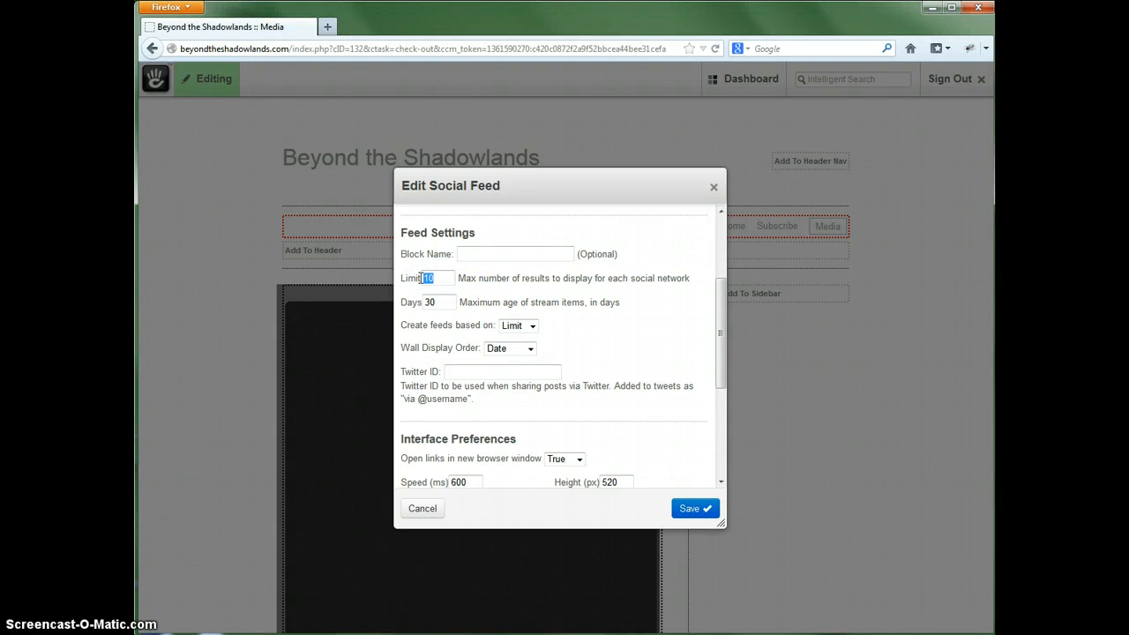
pyautogui.write('8')
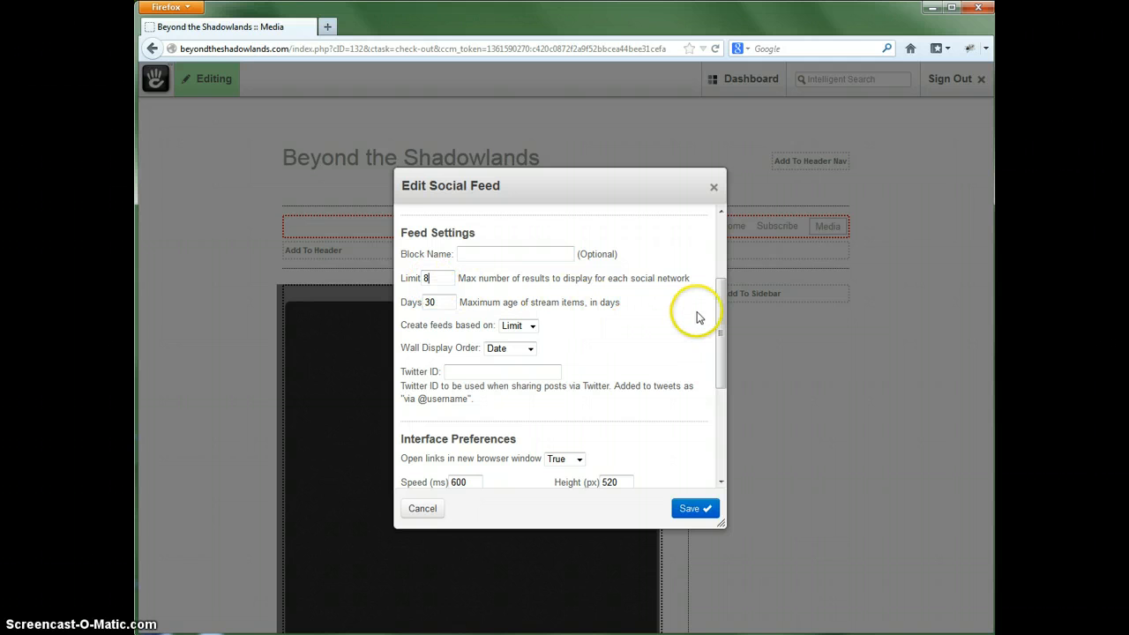
pyautogui.moveTo(723, 302); pyautogui.dragTo(721, 238)
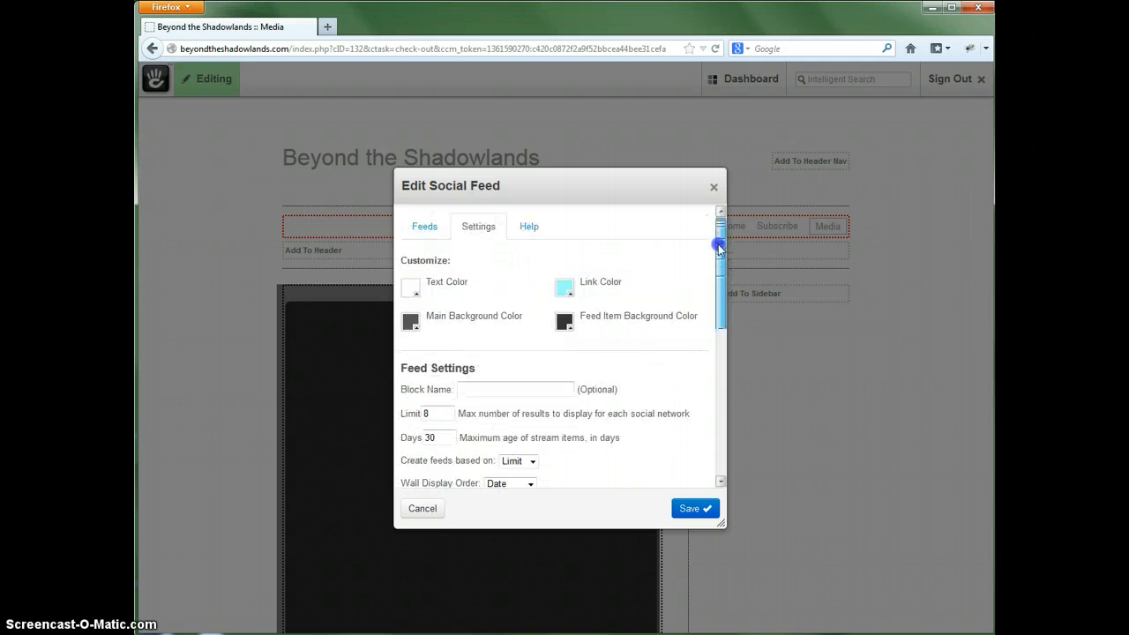
# - Examine the Instagram feed's Feed IDs, Access Token, Client ID and Redirect URL fields
pyautogui.click(429, 228)
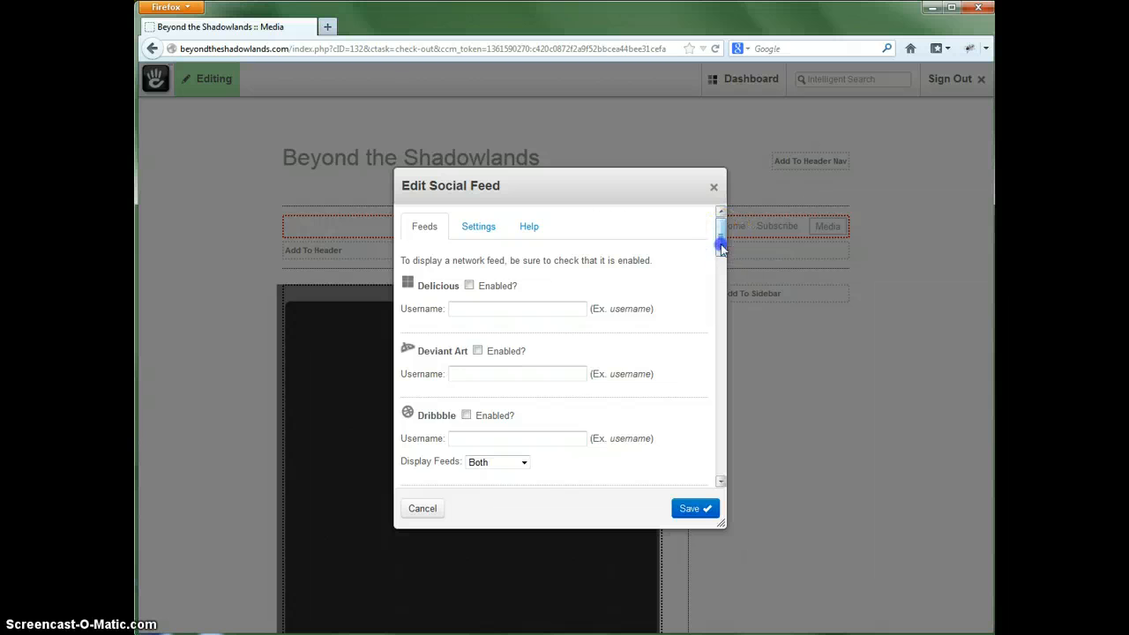
pyautogui.moveTo(721, 236); pyautogui.dragTo(720, 328)
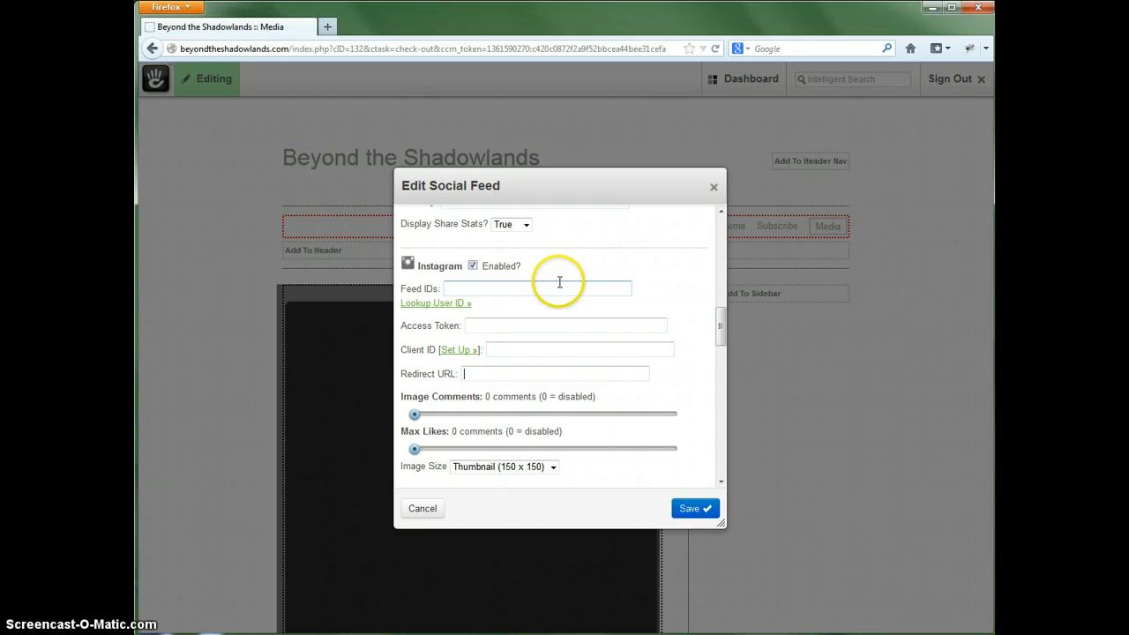
pyautogui.click(513, 323)
pyautogui.click(487, 323)
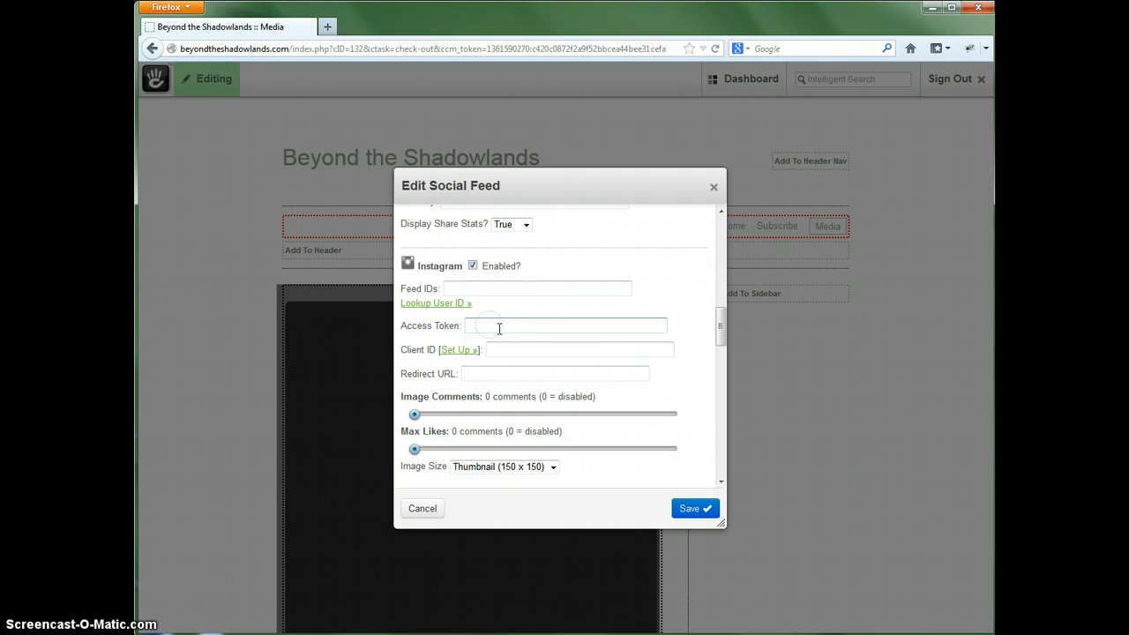
pyautogui.click(508, 351)
pyautogui.click(498, 370)
pyautogui.click(505, 333)
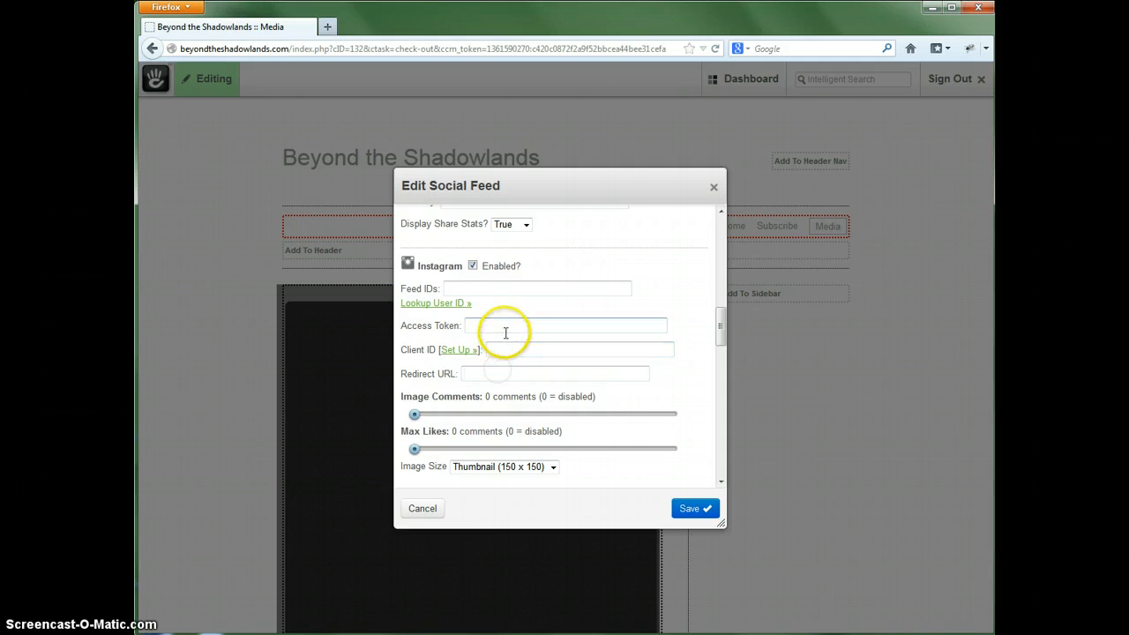
pyautogui.click(502, 320)
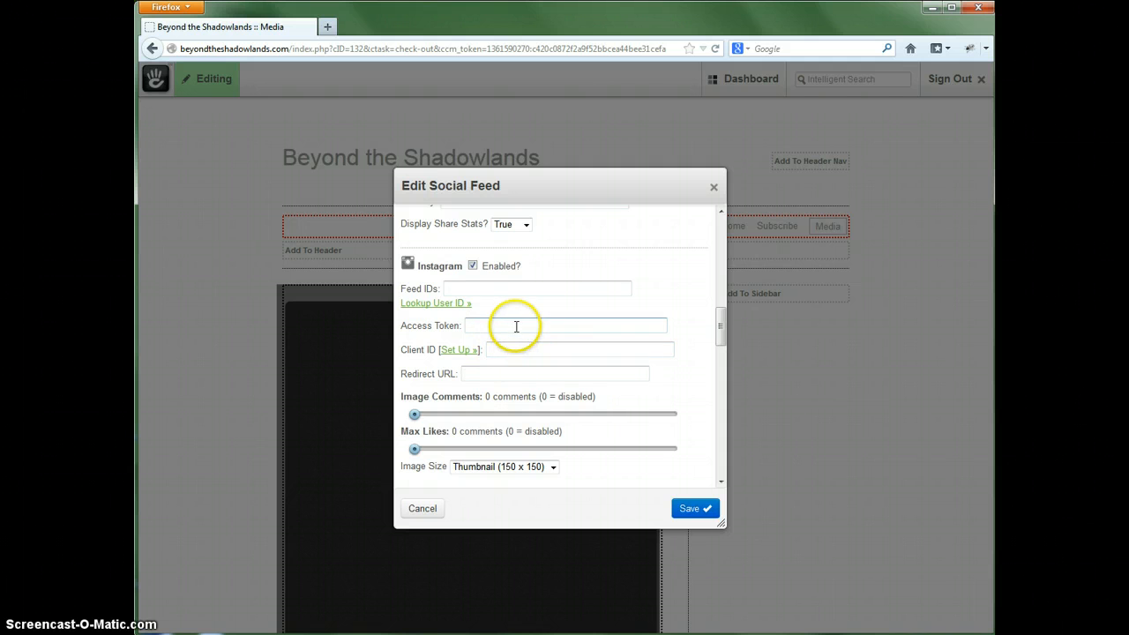
pyautogui.click(466, 285)
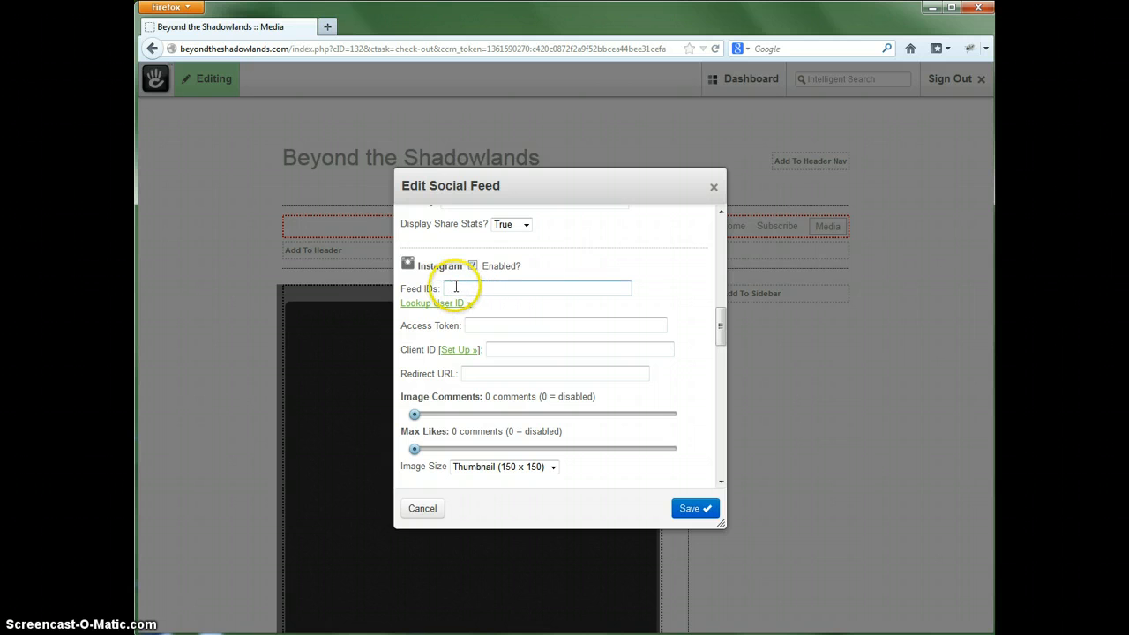
pyautogui.click(553, 327)
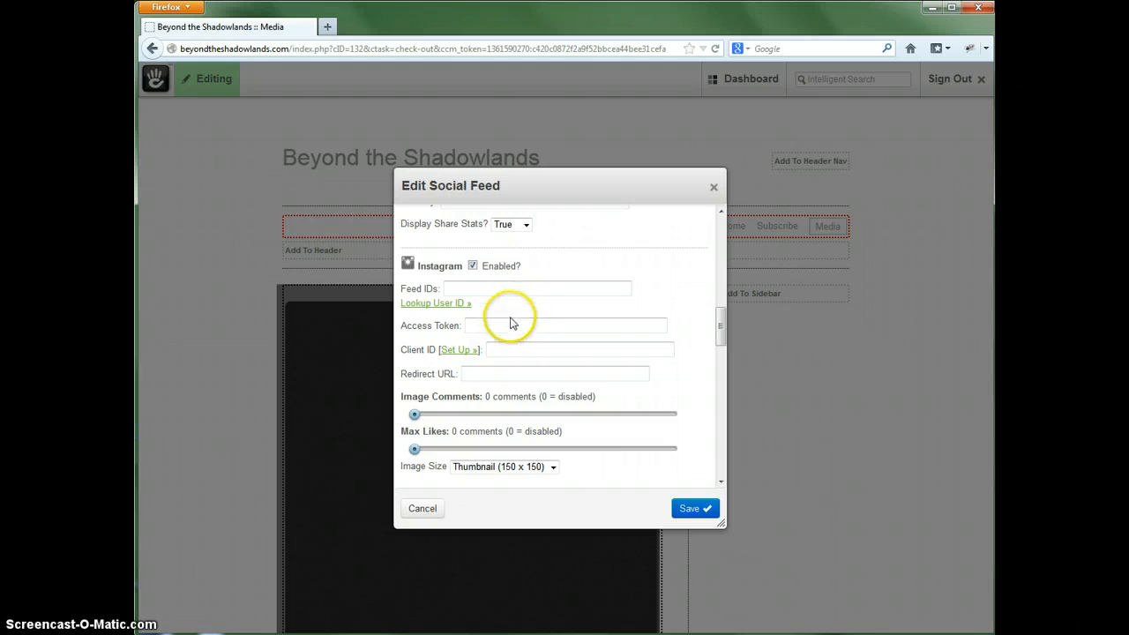
# - Go to the Instagram developer site from the Client ID setup link, start registering an application and open the login form
pyautogui.click(459, 350)
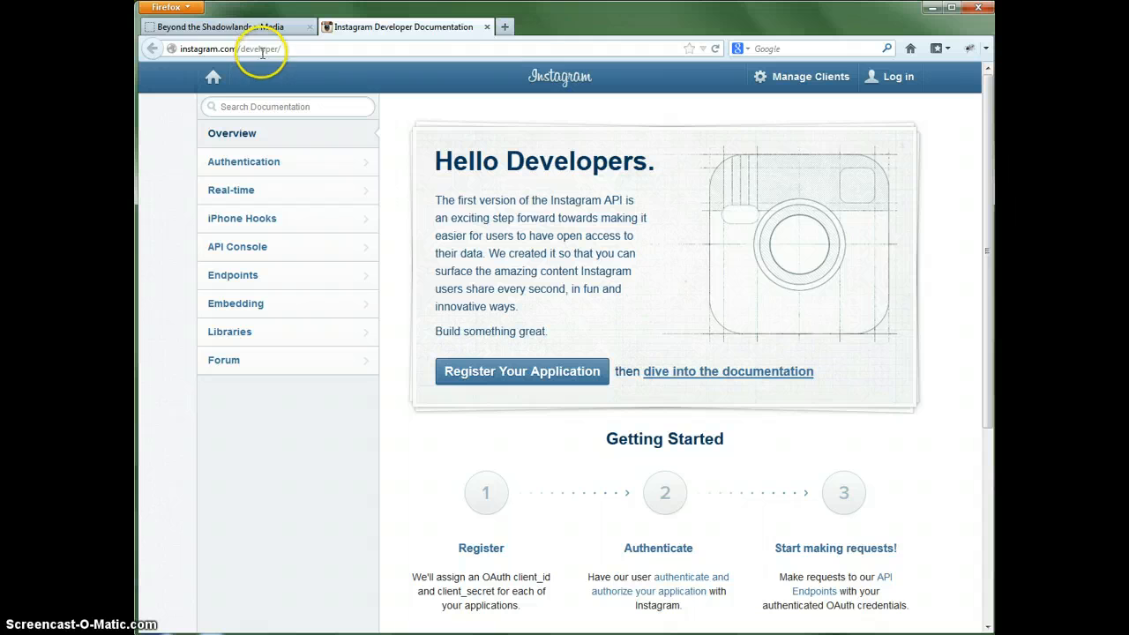
pyautogui.click(548, 374)
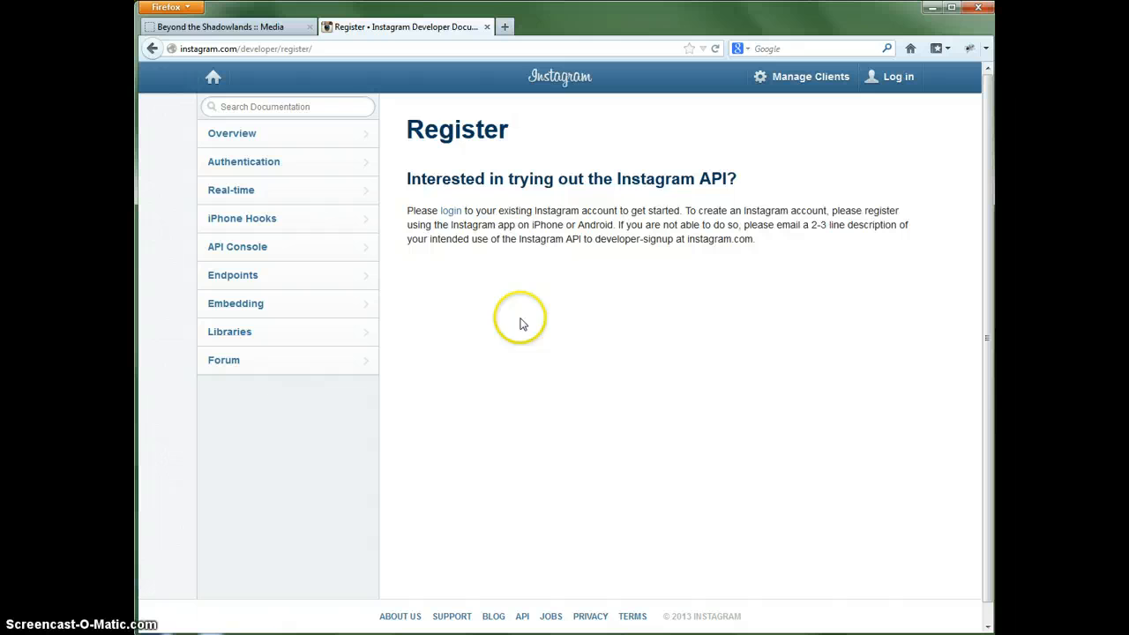
pyautogui.click(452, 211)
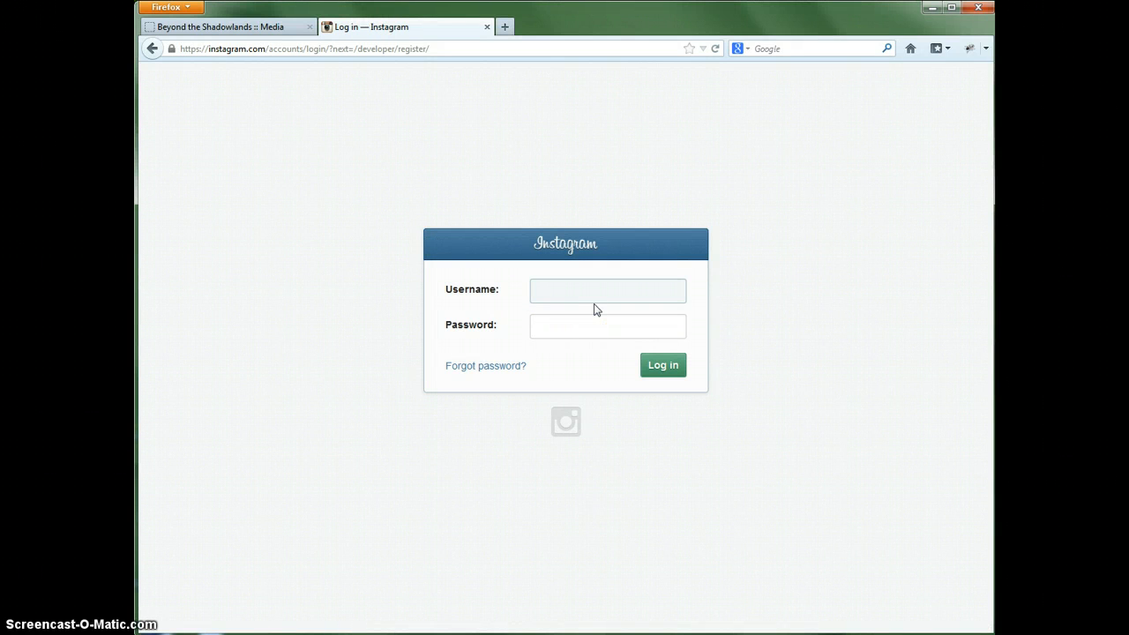
# - Log in to Instagram with the username growthcurve and the account password
pyautogui.write('growthcurve')
pyautogui.press('Tab')
pyautogui.write('******')
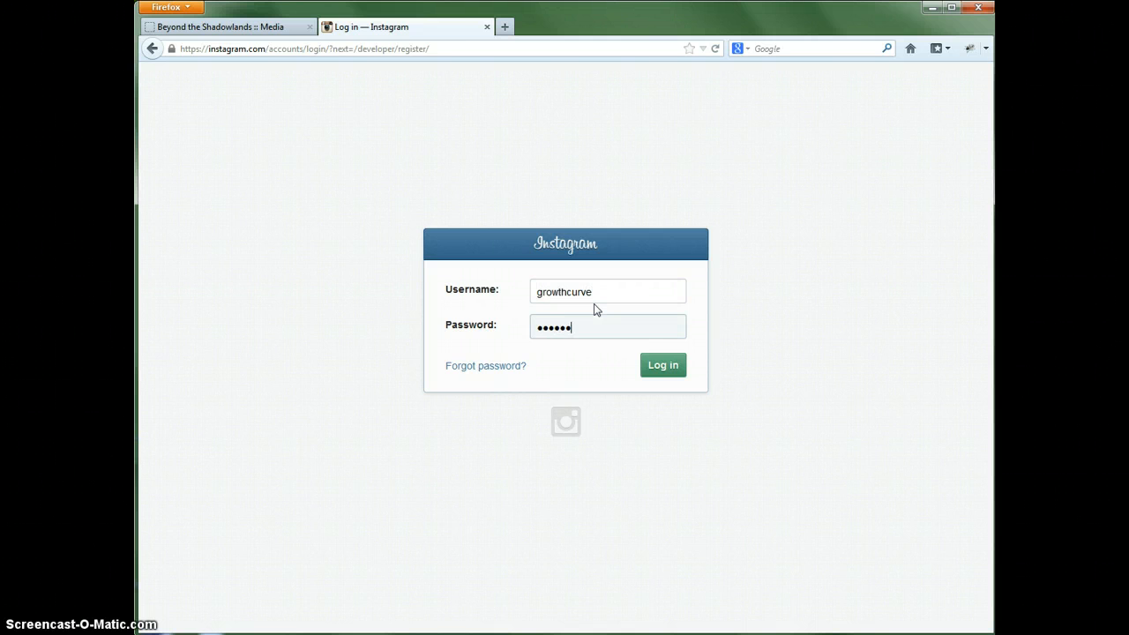
pyautogui.write('**')
pyautogui.press('Return')
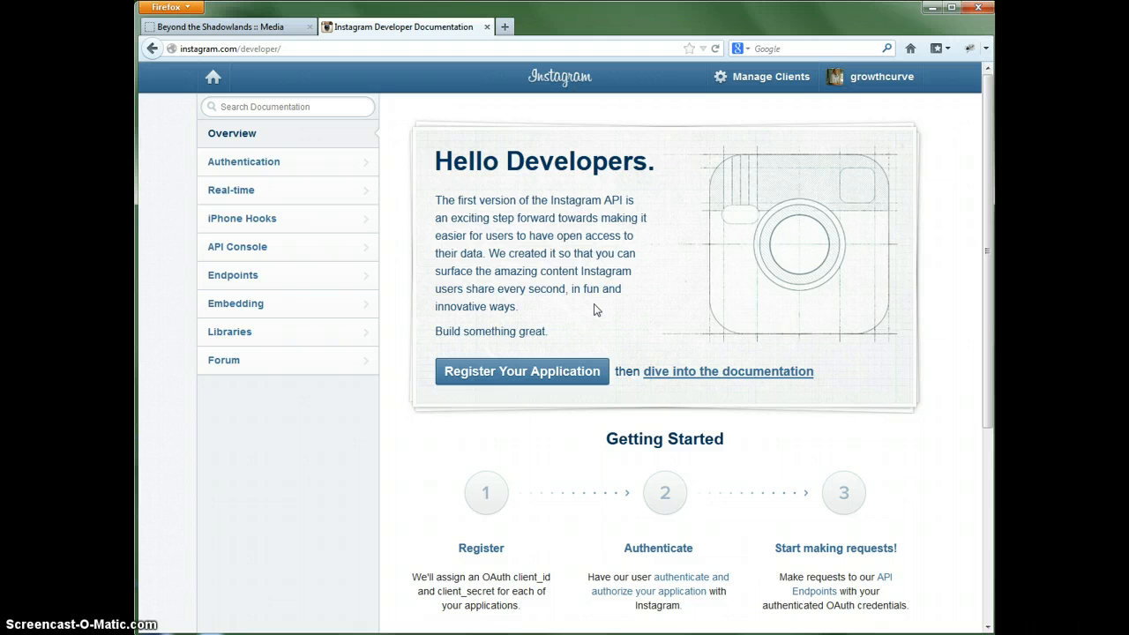
# - Open the form for registering a new OAuth client on the Instagram developer site
pyautogui.click(589, 309)
pyautogui.click(532, 373)
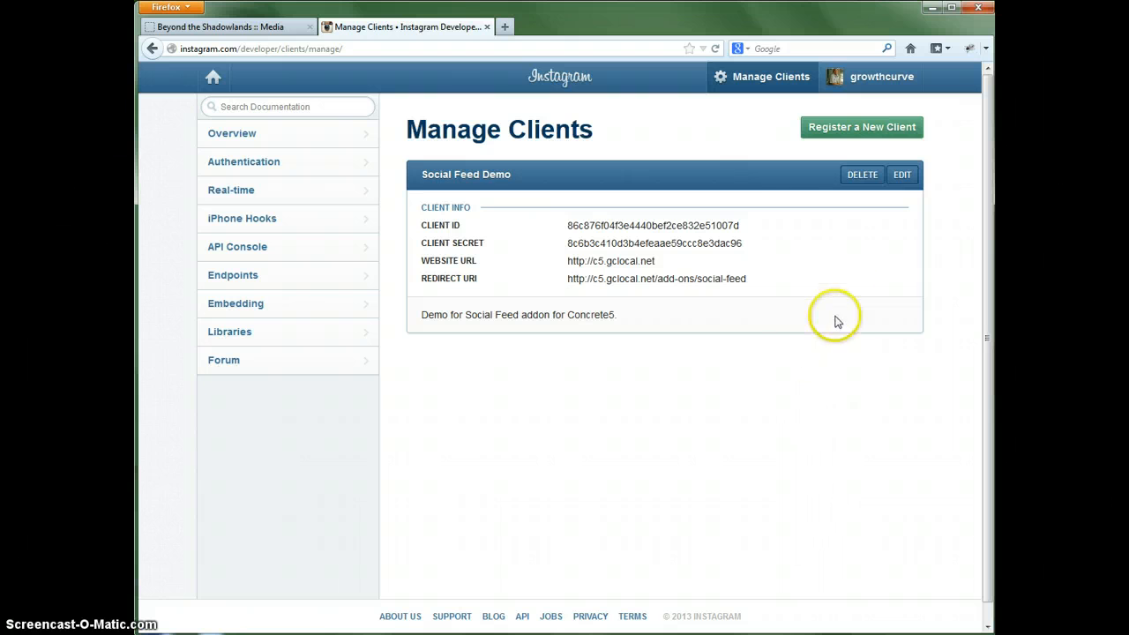
pyautogui.click(833, 128)
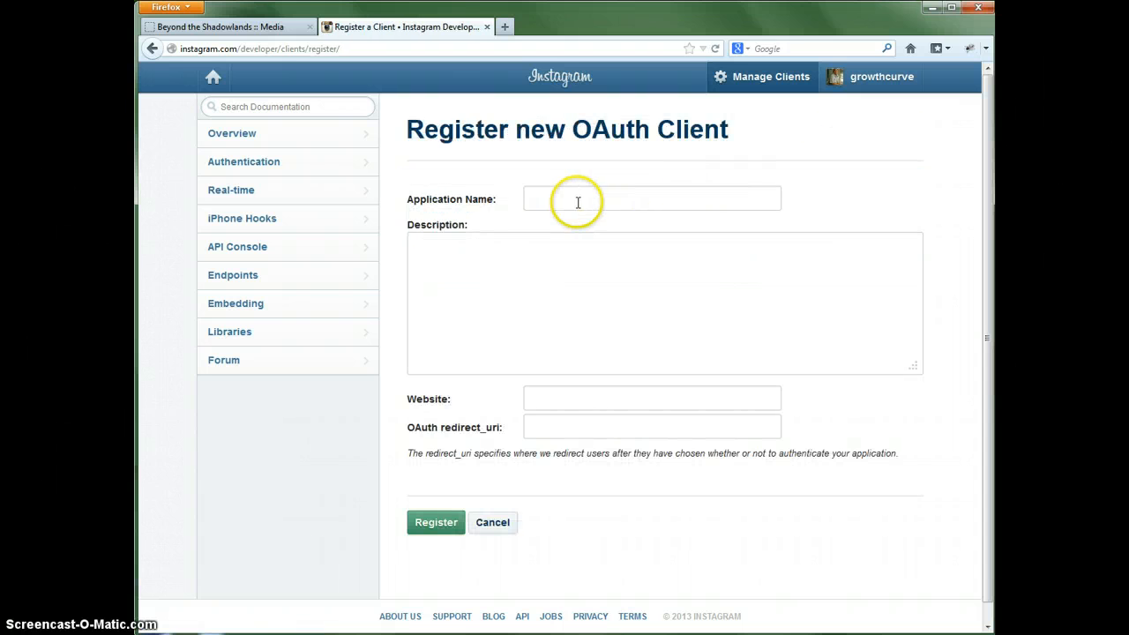
pyautogui.click(557, 201)
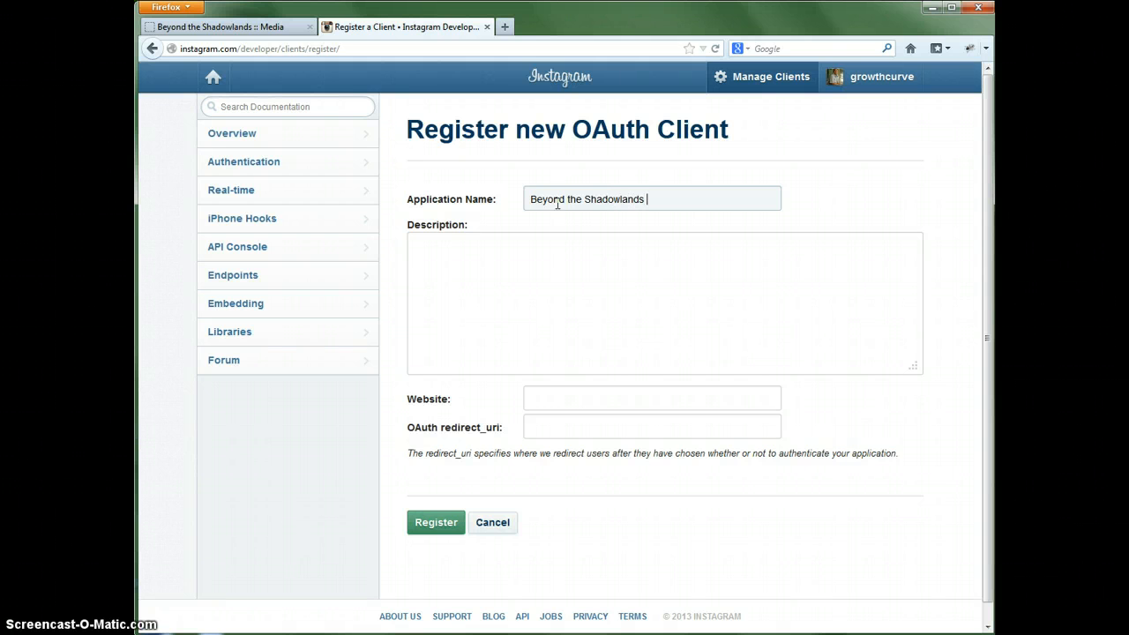
pyautogui.click(613, 301)
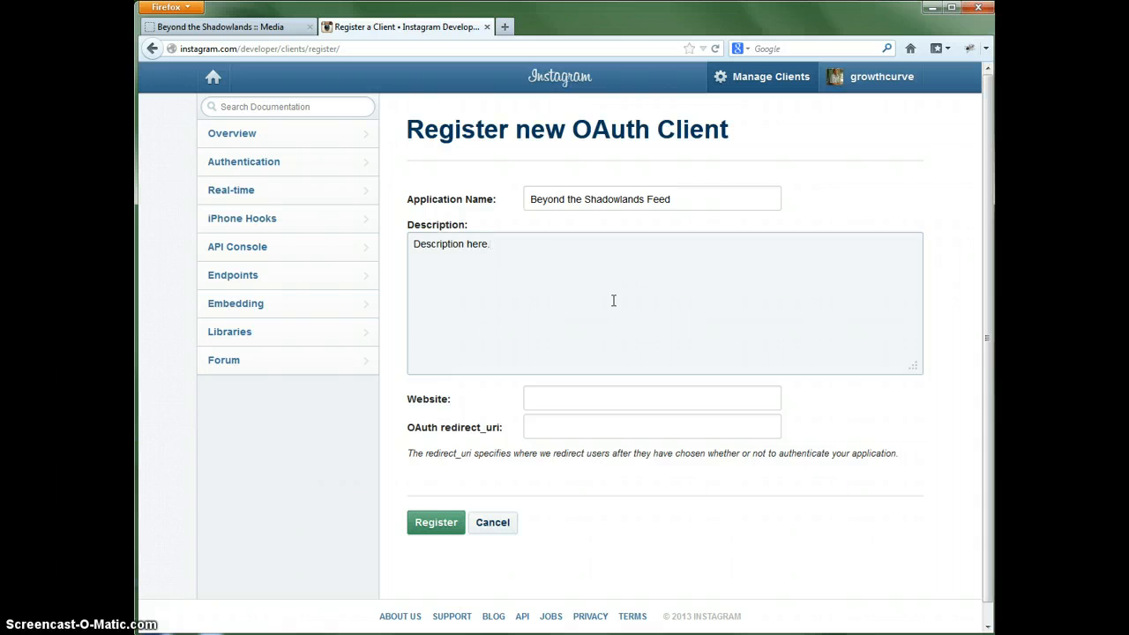
pyautogui.click(591, 396)
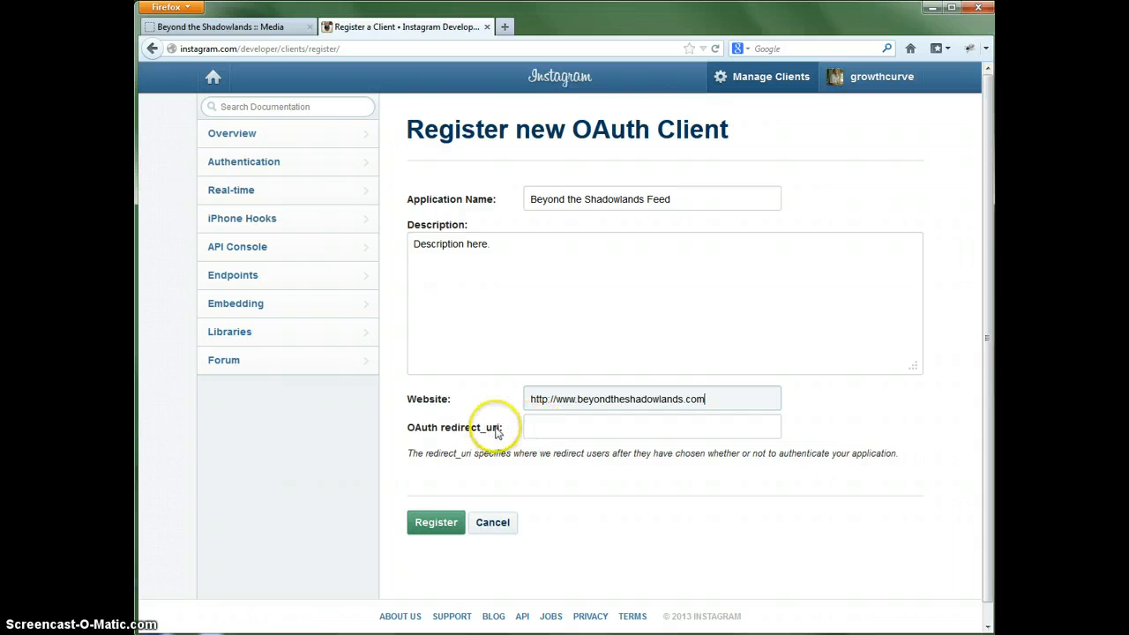
# - Compare the OAuth redirect_uri field with the Social Feed block's Redirect URL field and examine the Media page's address through its cID parameter
pyautogui.click(544, 427)
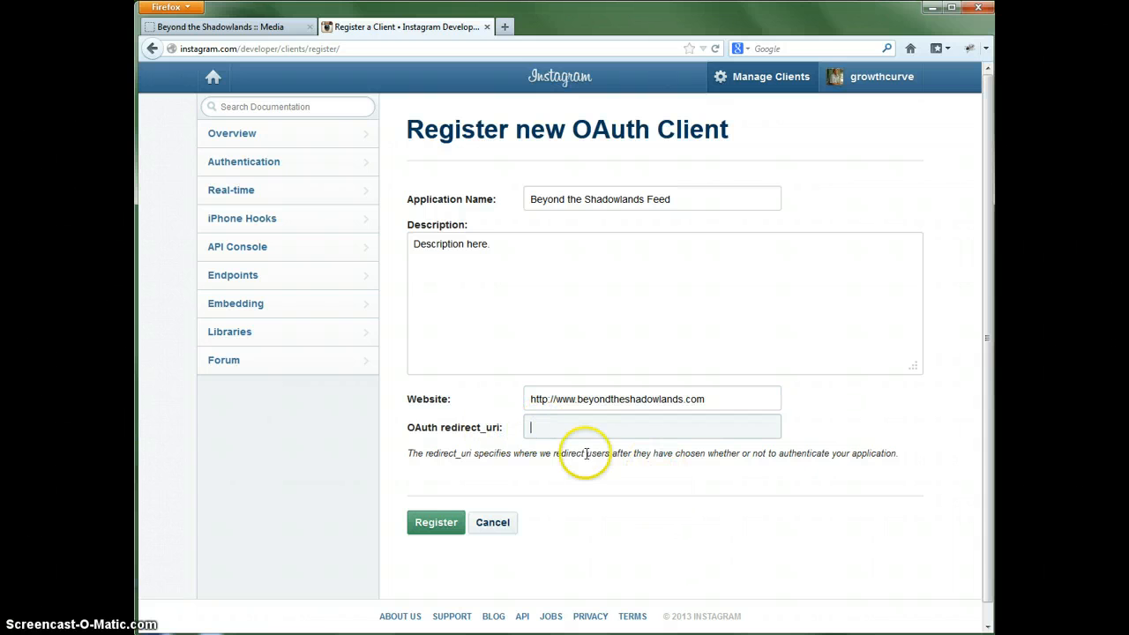
pyautogui.click(287, 31)
pyautogui.click(476, 373)
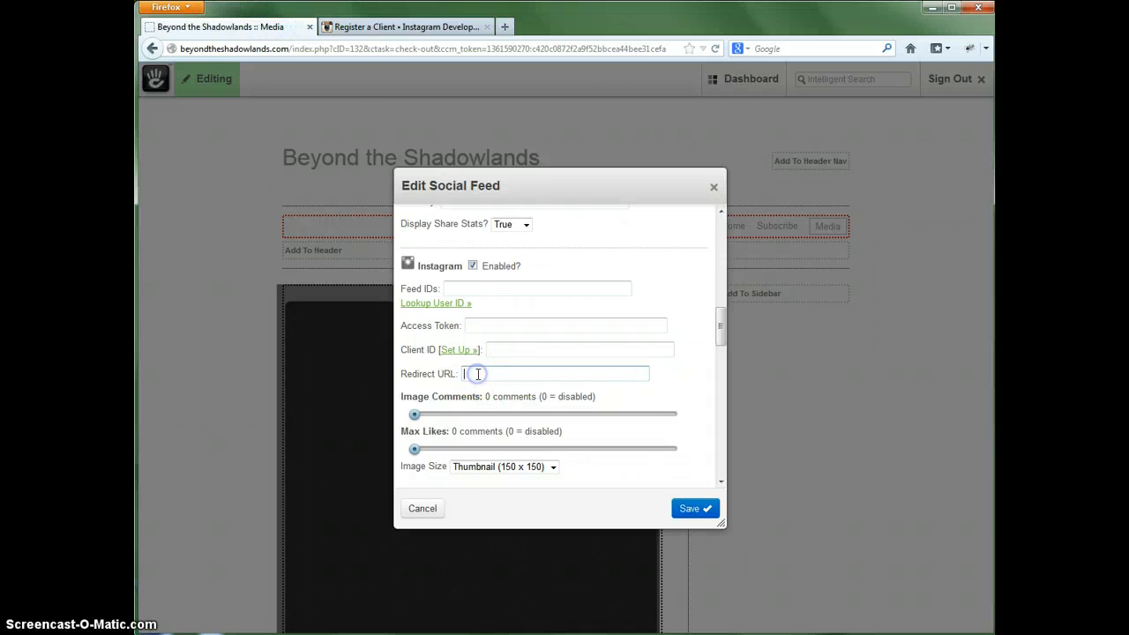
pyautogui.click(362, 27)
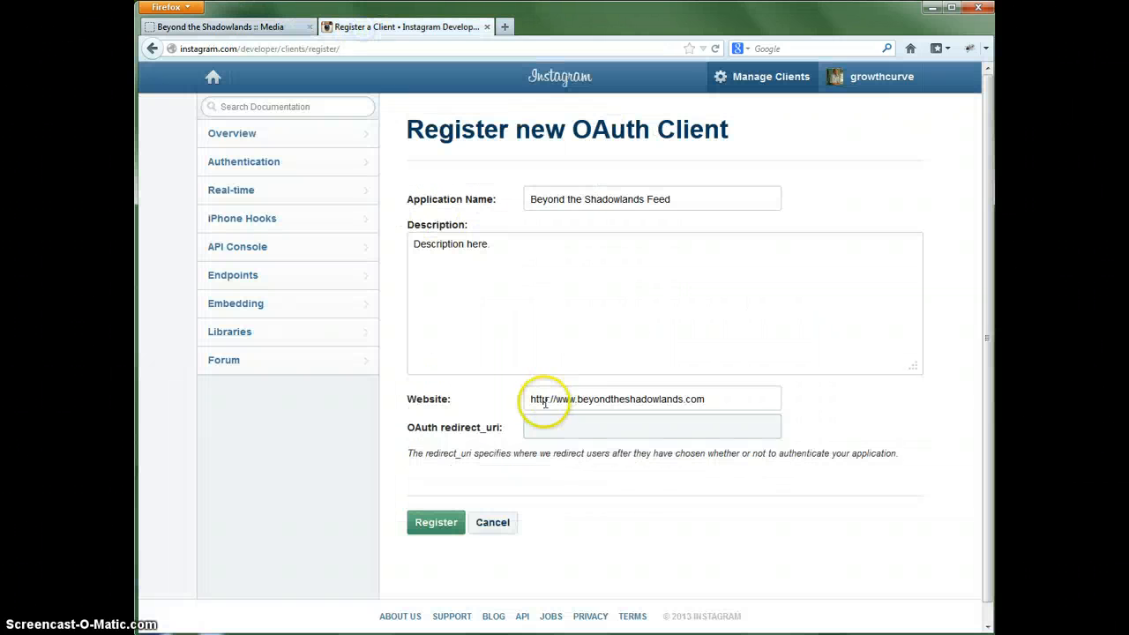
pyautogui.click(215, 27)
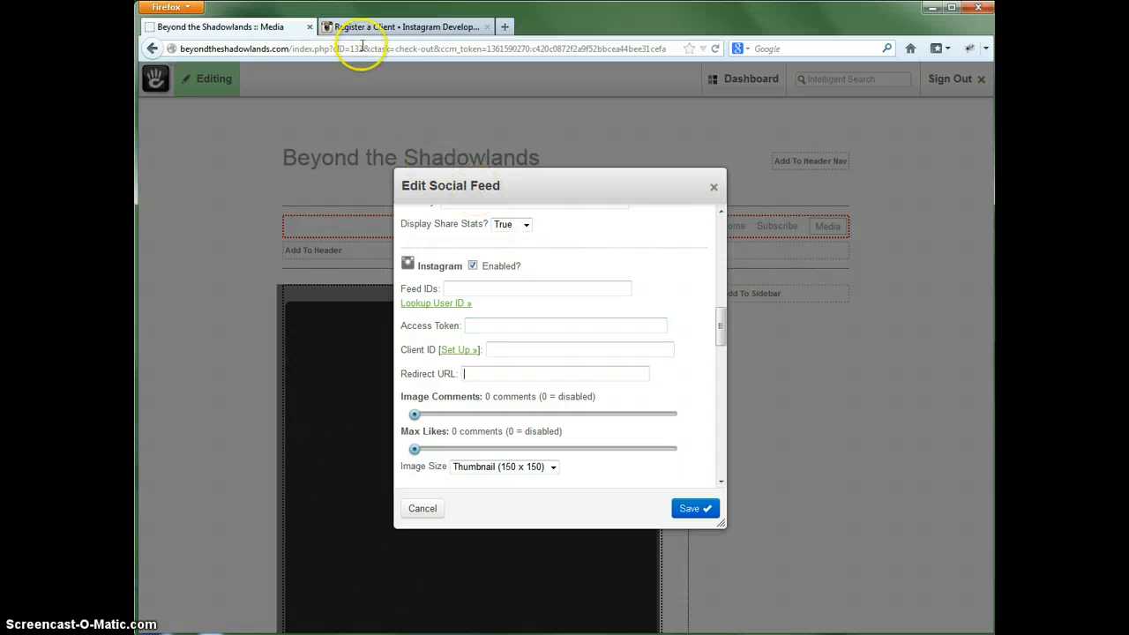
pyautogui.moveTo(359, 47); pyautogui.dragTo(300, 50)
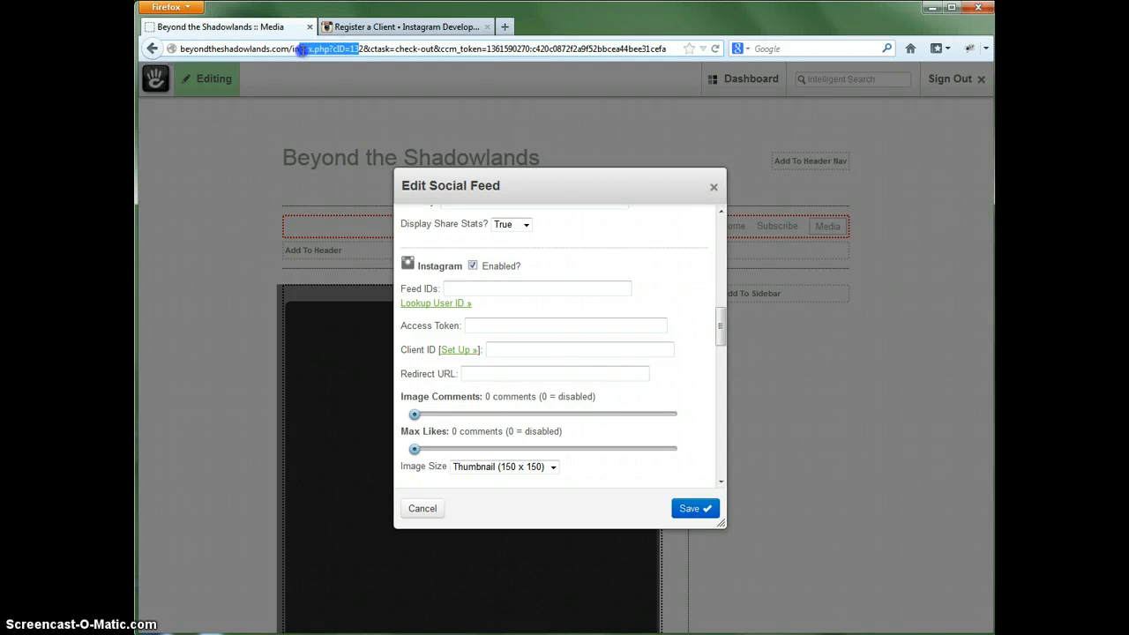
pyautogui.click(364, 48)
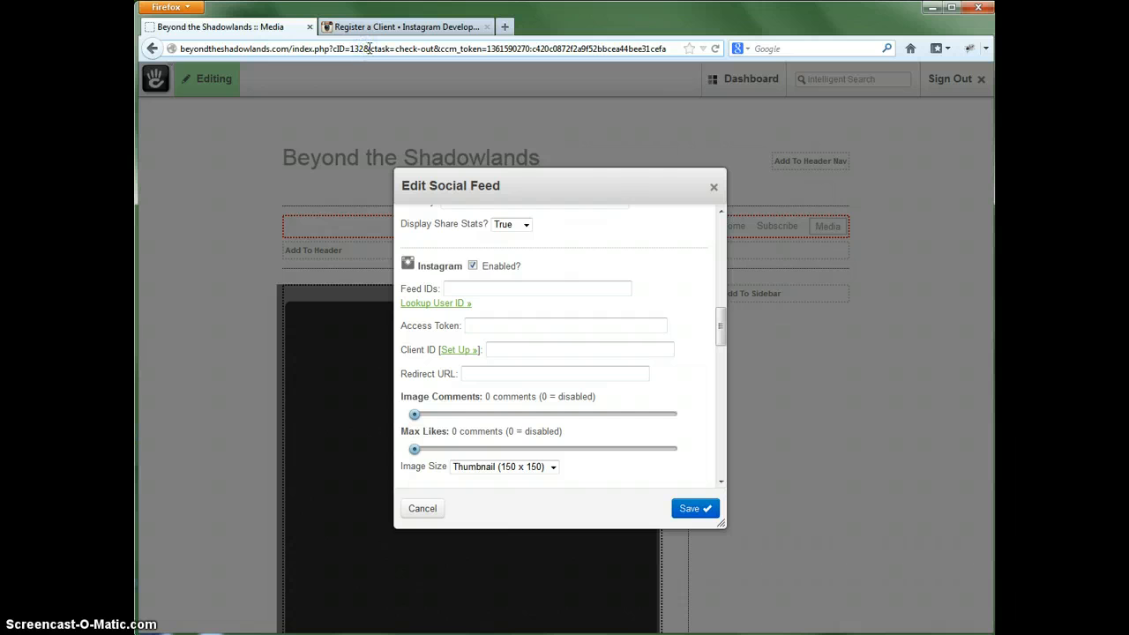
pyautogui.doubleClick(360, 48)
pyautogui.click(364, 48)
pyautogui.moveTo(362, 49); pyautogui.dragTo(176, 49)
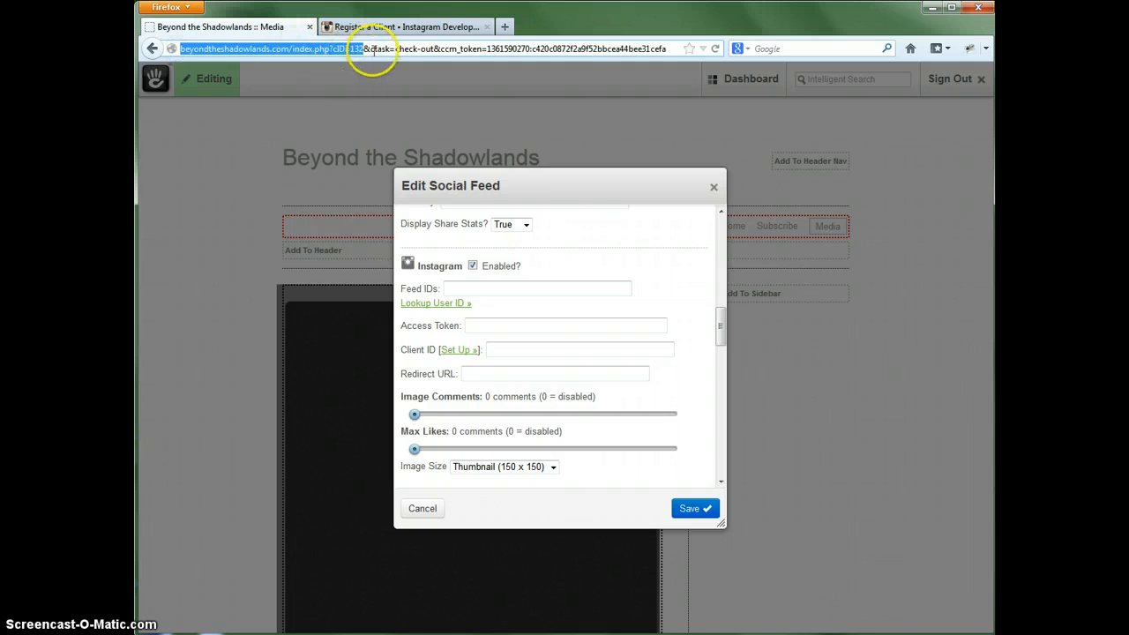
pyautogui.click(554, 184)
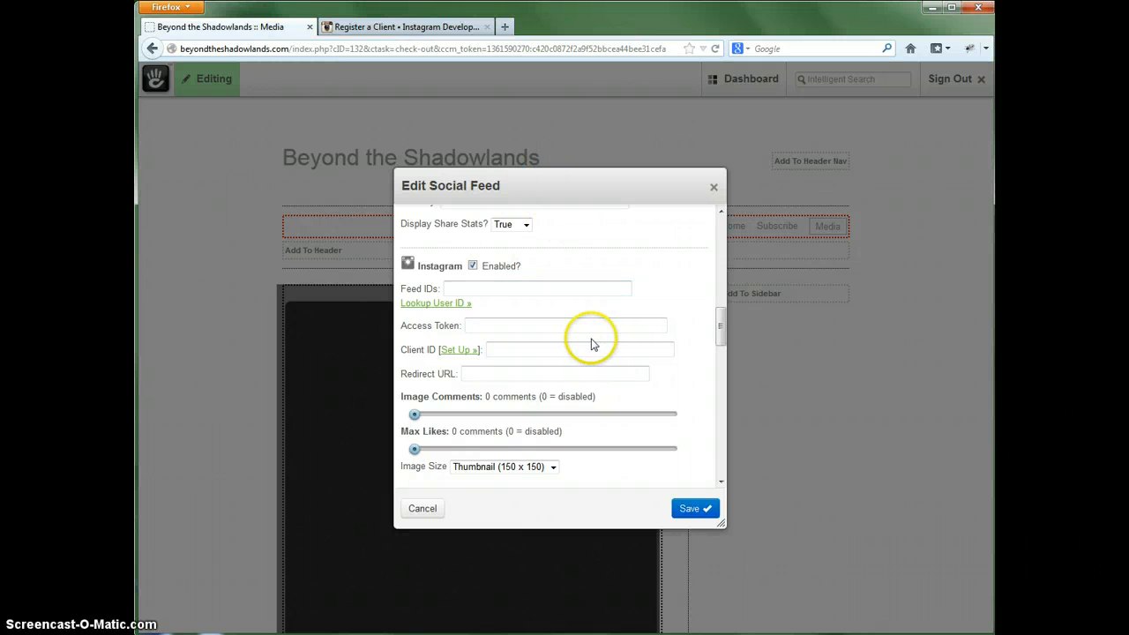
pyautogui.click(396, 27)
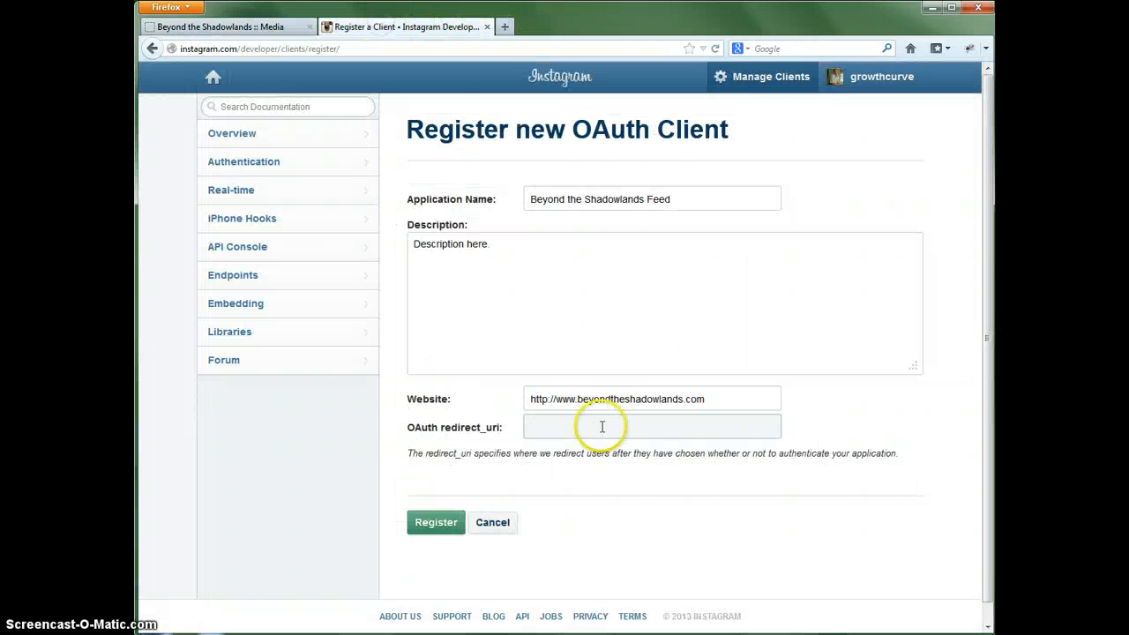
pyautogui.click(575, 430)
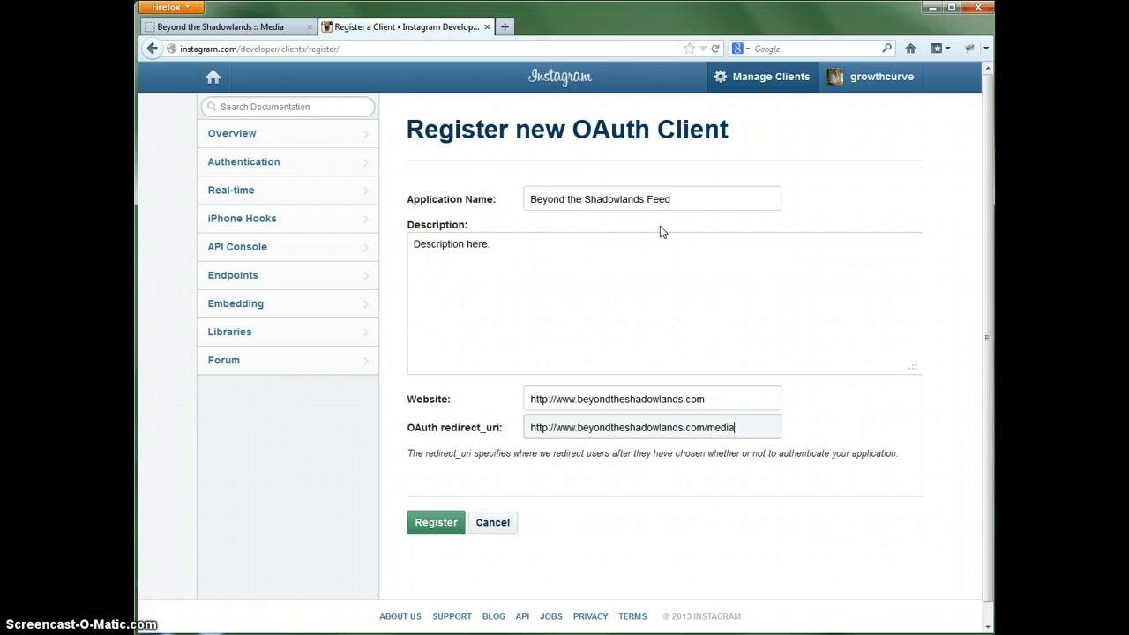
pyautogui.click(438, 523)
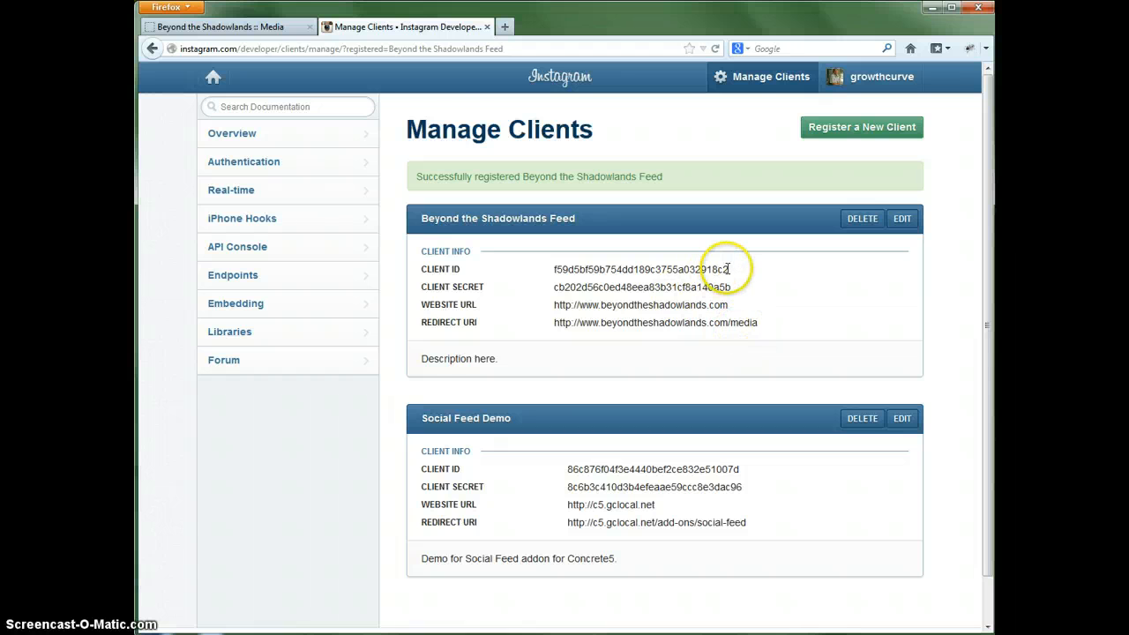
# - Copy the client ID of Beyond the Shadowlands Feed into the Social Feed block's Instagram Client ID field
pyautogui.moveTo(729, 270); pyautogui.dragTo(552, 275)
pyautogui.hotkey('ctrl', 'c')
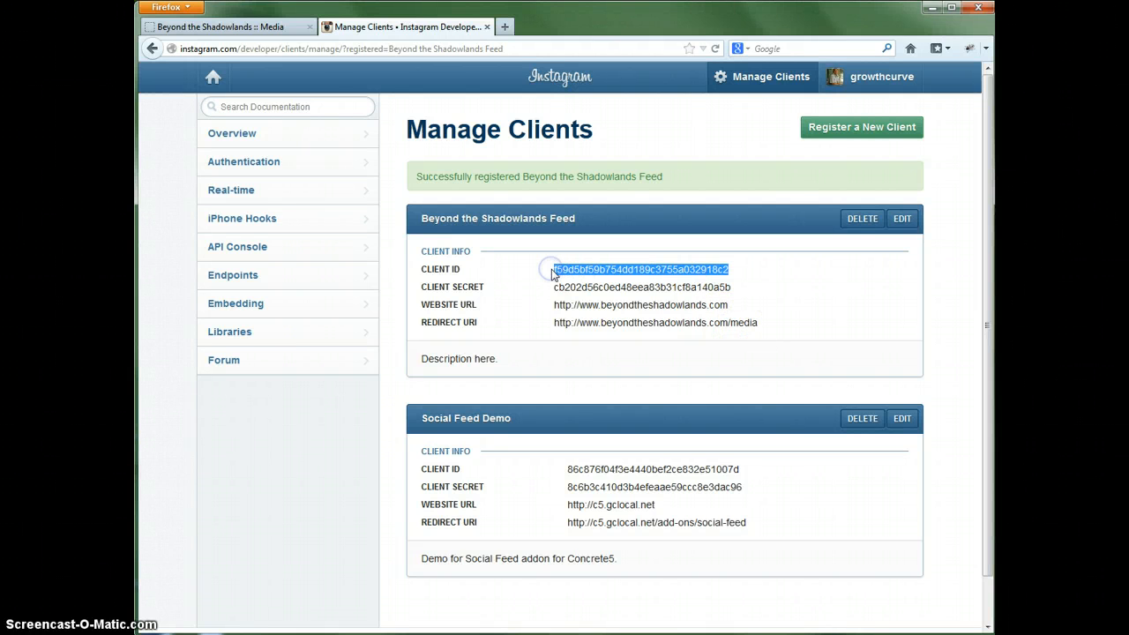
pyautogui.click(272, 27)
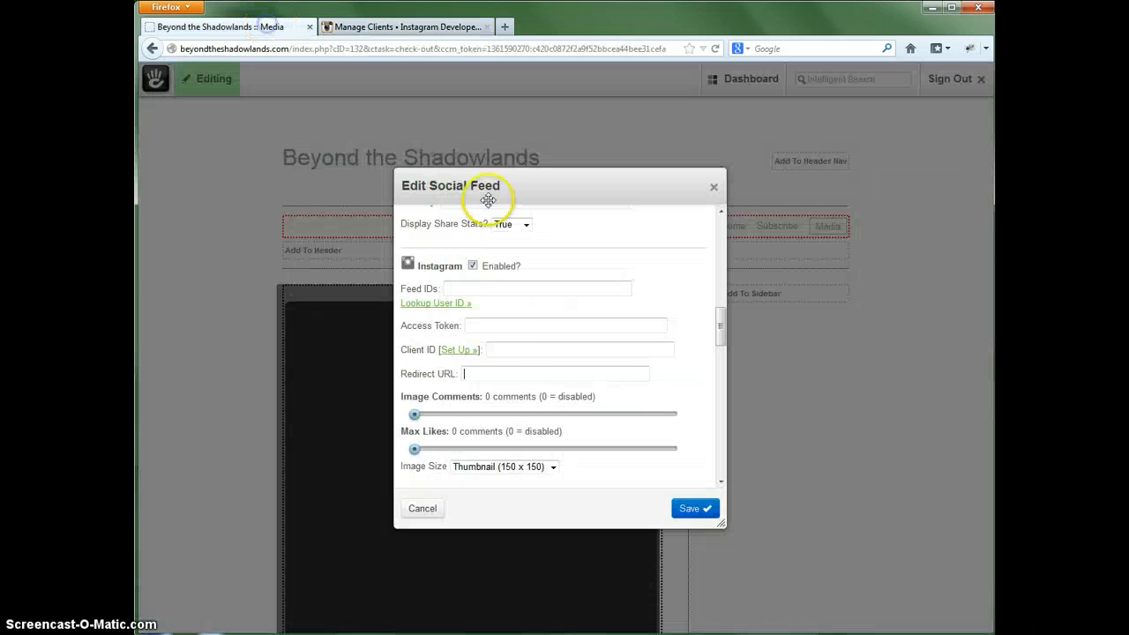
pyautogui.click(510, 347)
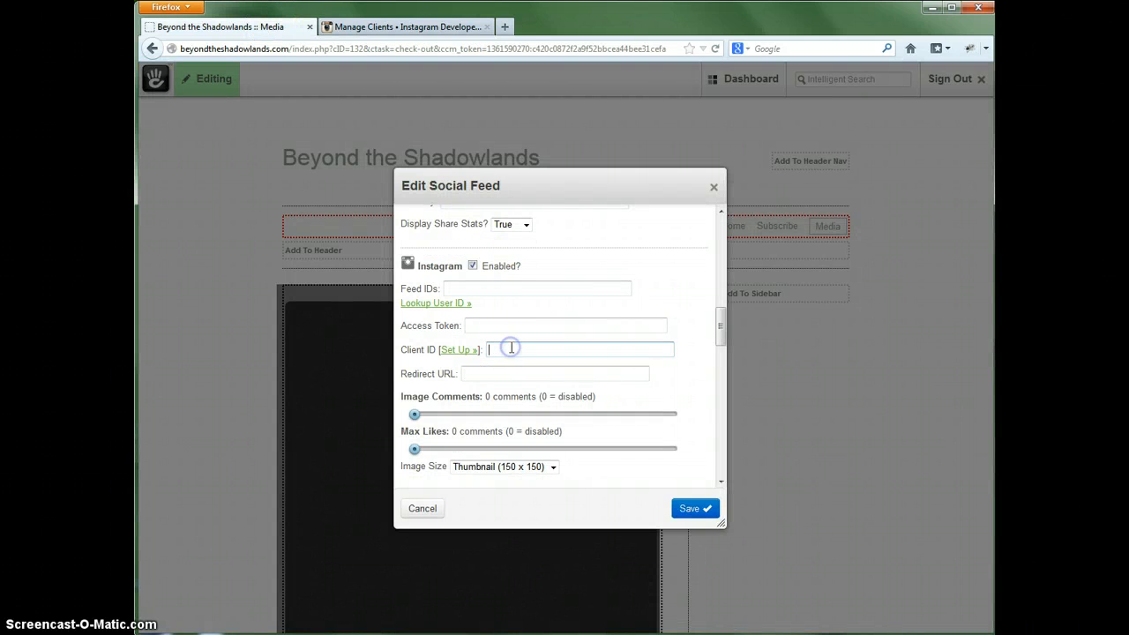
pyautogui.hotkey('ctrl', 'v')
pyautogui.moveTo(512, 348); pyautogui.dragTo(481, 352)
pyautogui.press('BackSpace')
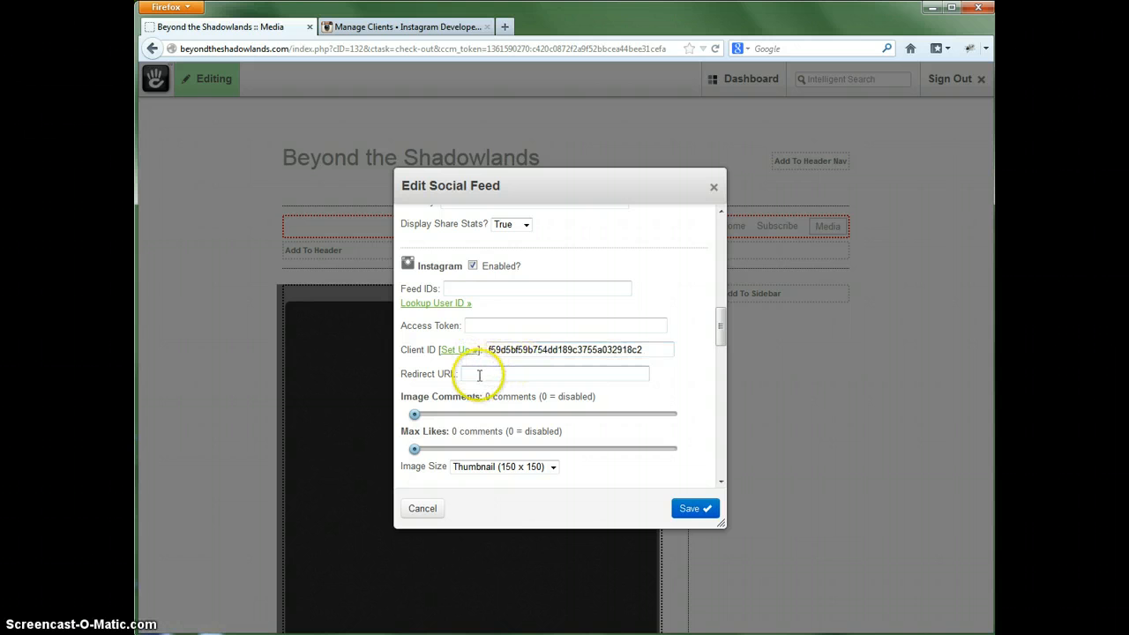
pyautogui.click(346, 25)
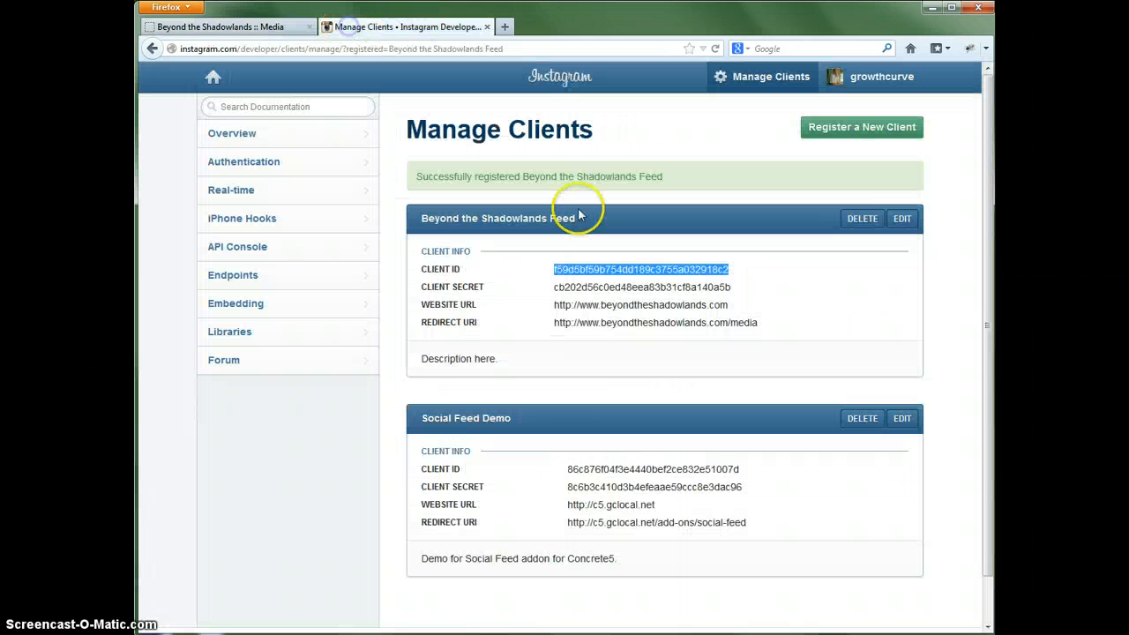
pyautogui.moveTo(729, 321); pyautogui.dragTo(556, 325)
pyautogui.hotkey('ctrl', 'c')
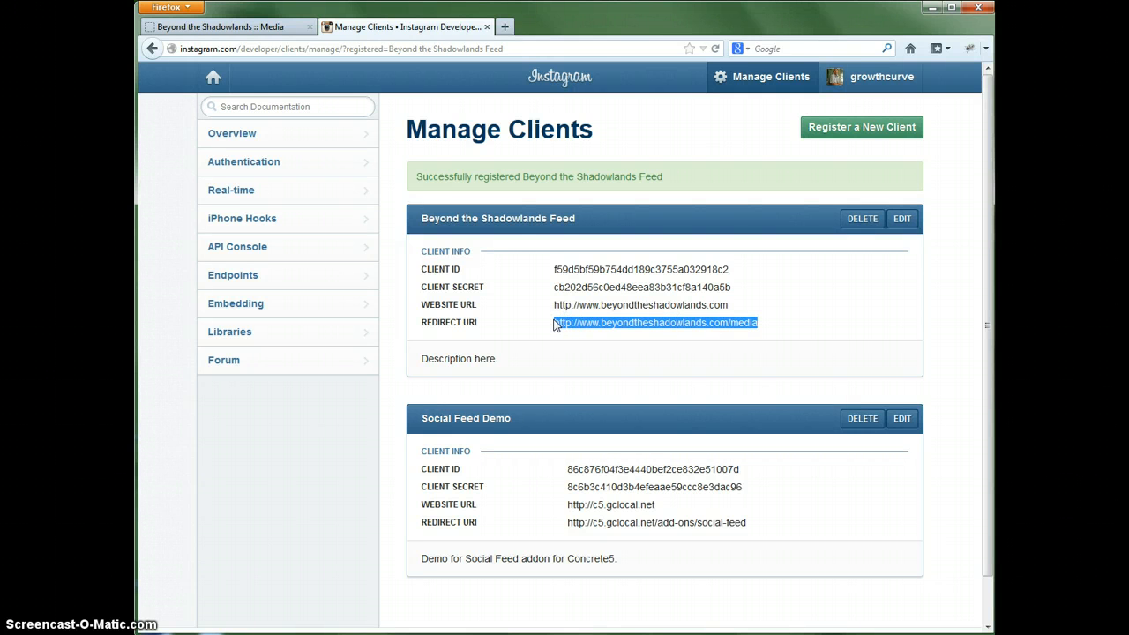
pyautogui.click(279, 27)
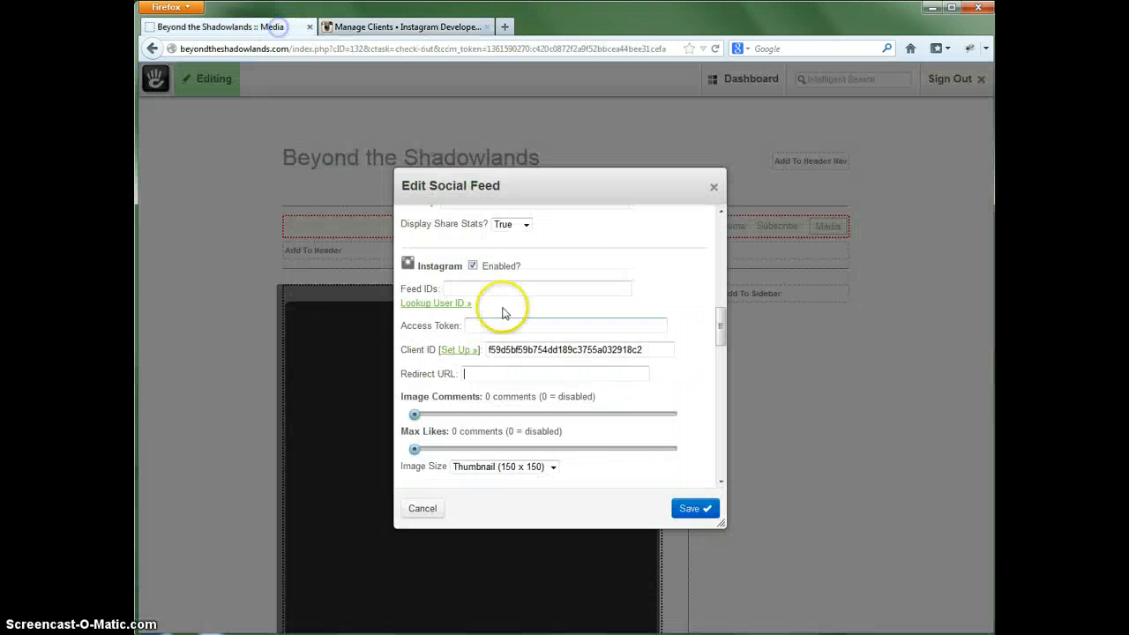
pyautogui.click(486, 373)
pyautogui.hotkey('ctrl', 'v')
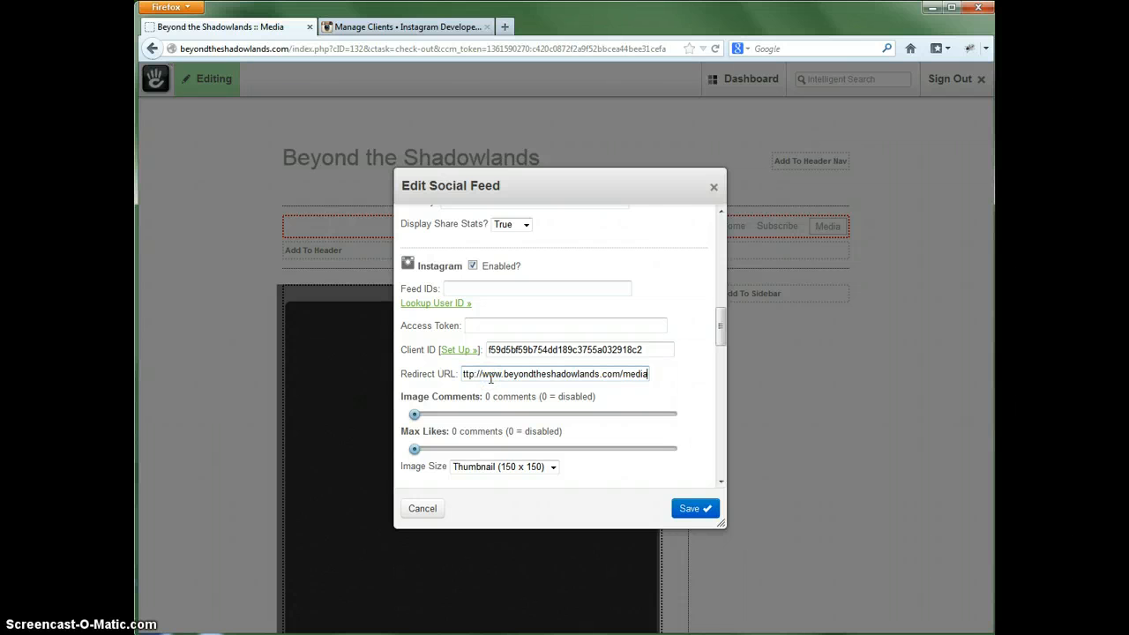
pyautogui.click(490, 376)
# - Look up the numeric Instagram user ID for the username growthcurve with the lookup tool linked from Feed IDs
pyautogui.click(472, 288)
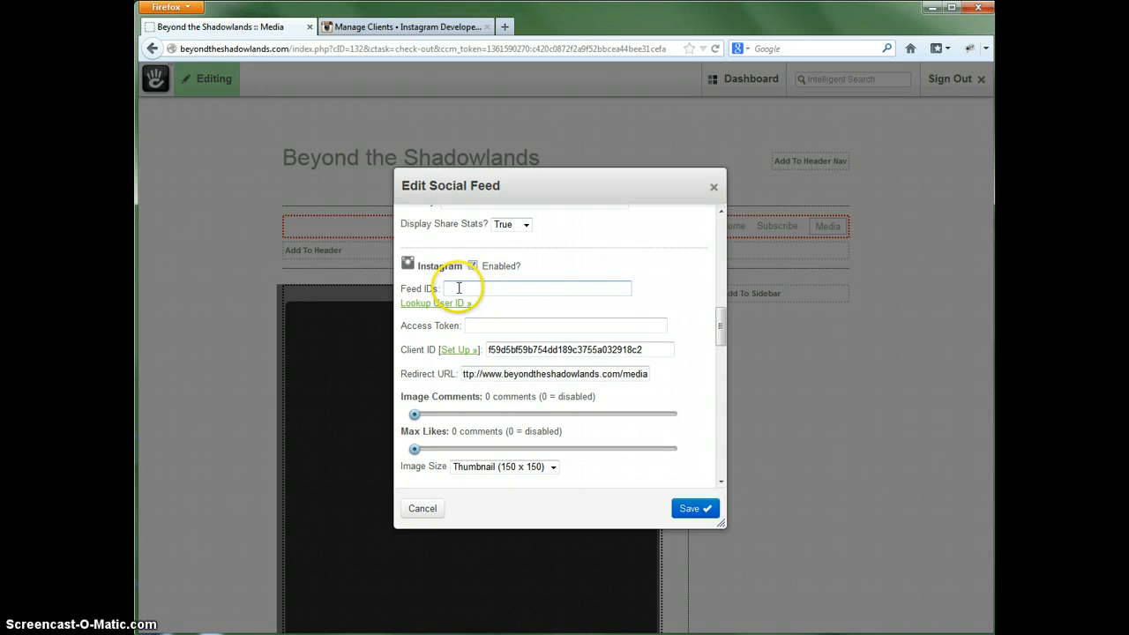
pyautogui.click(458, 287)
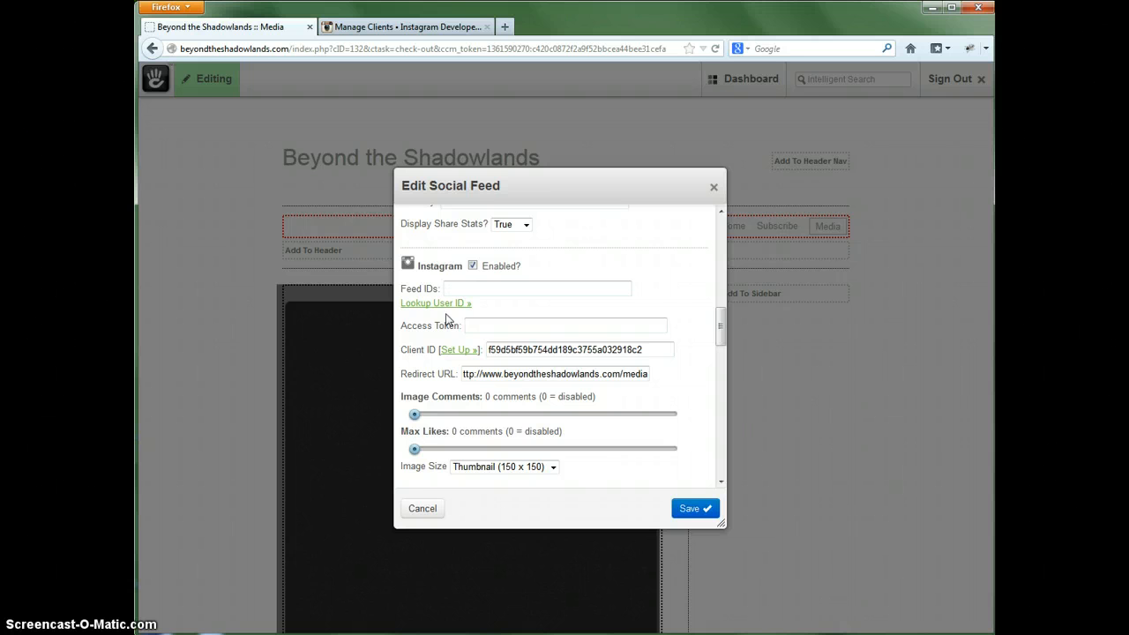
pyautogui.click(474, 291)
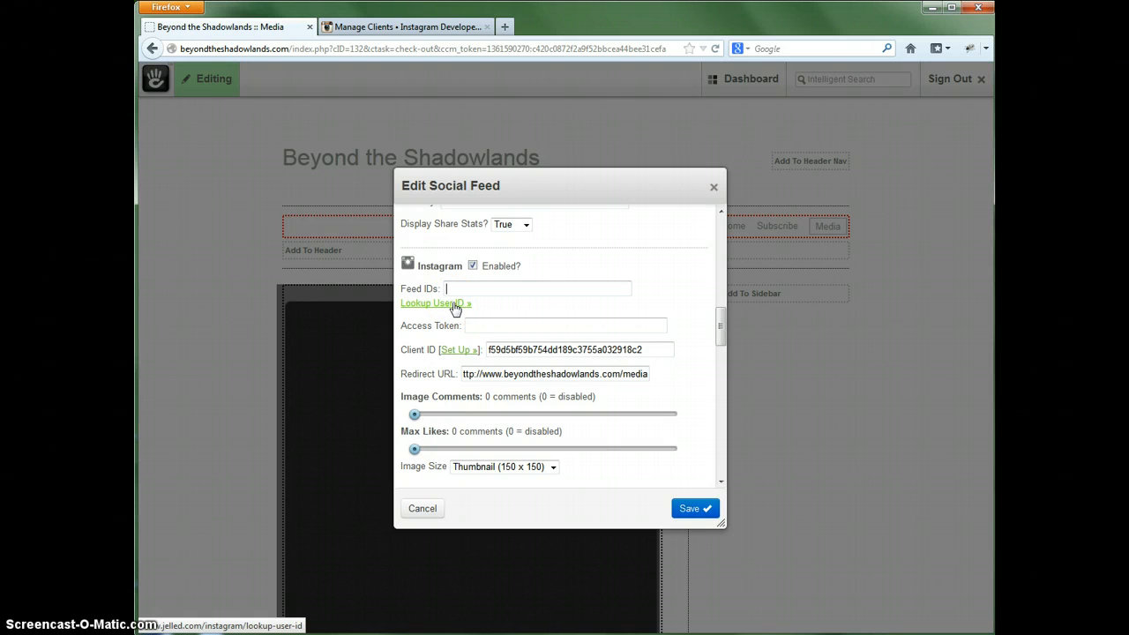
pyautogui.click(455, 305)
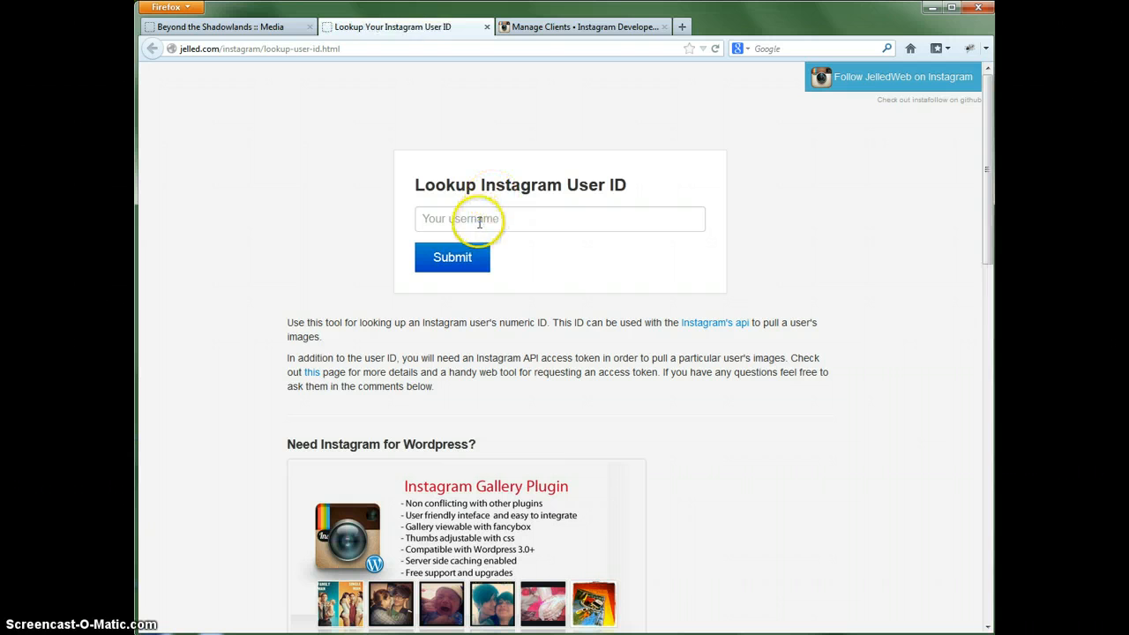
pyautogui.click(479, 221)
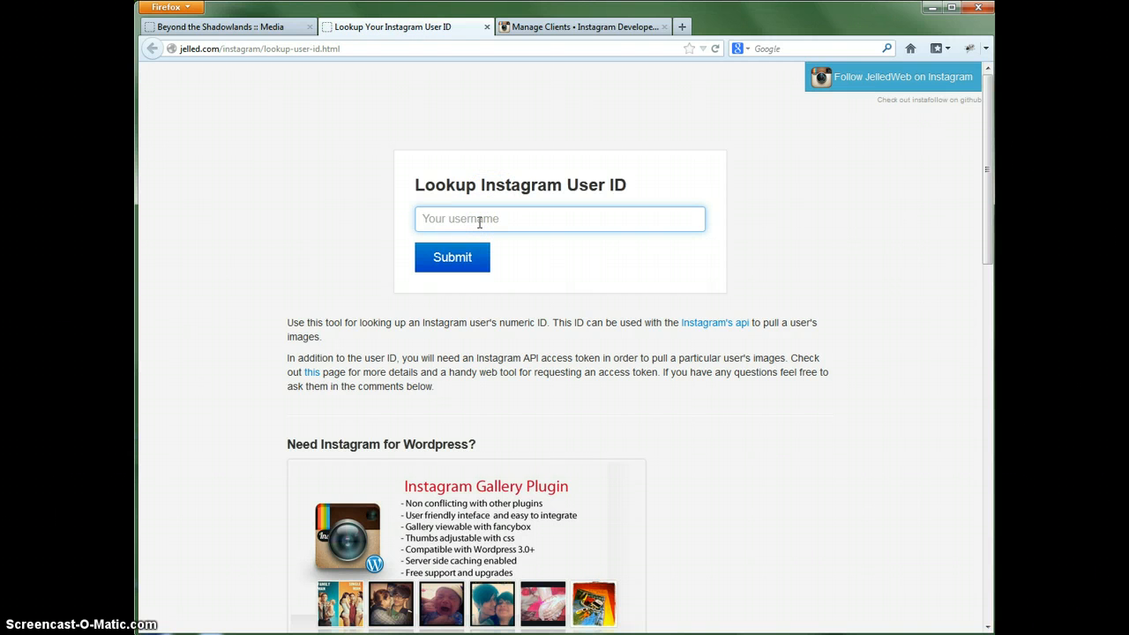
pyautogui.write('growthcurve')
pyautogui.click(479, 270)
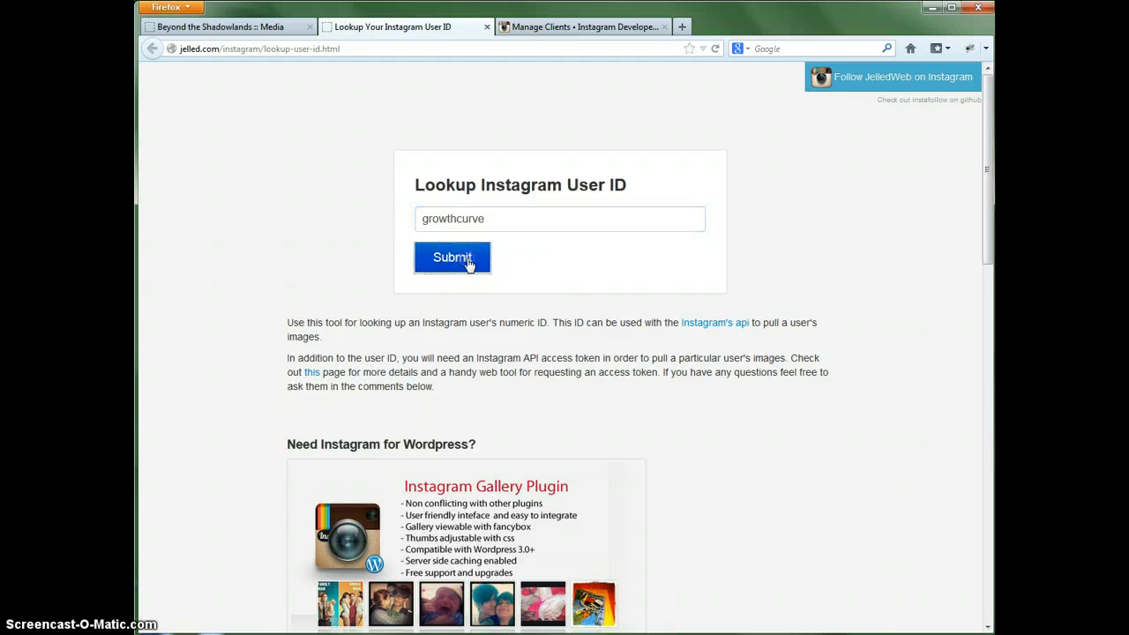
# - Copy the looked-up Instagram user ID into the block's Instagram Feed IDs field, prefixed with an exclamation mark
pyautogui.moveTo(508, 336); pyautogui.dragTo(620, 329)
pyautogui.hotkey('ctrl', 'c')
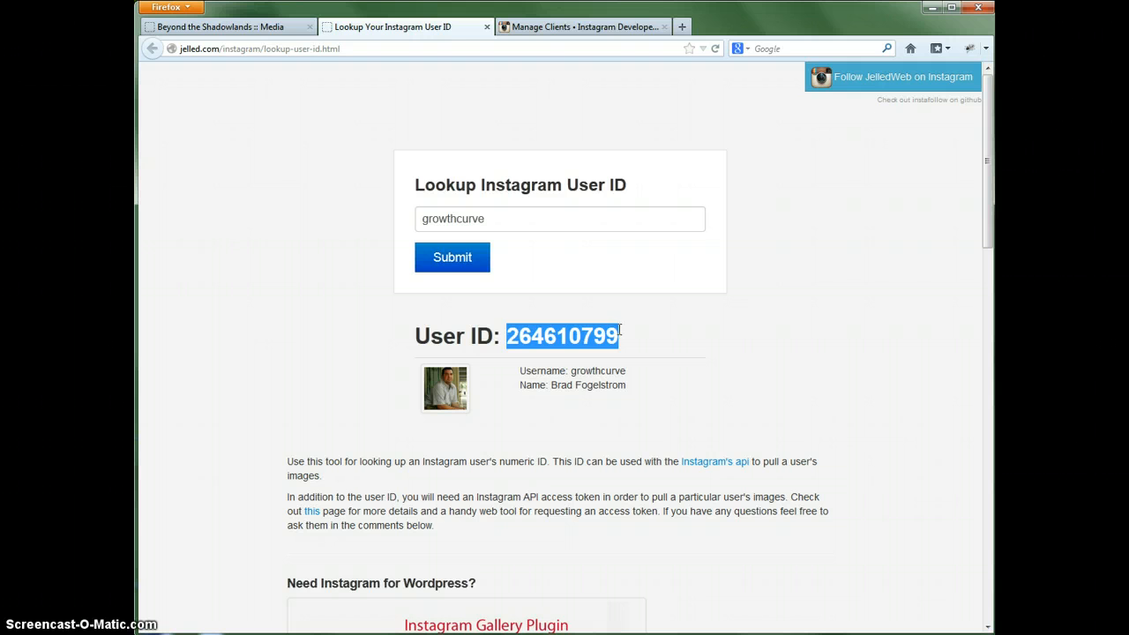
pyautogui.click(217, 27)
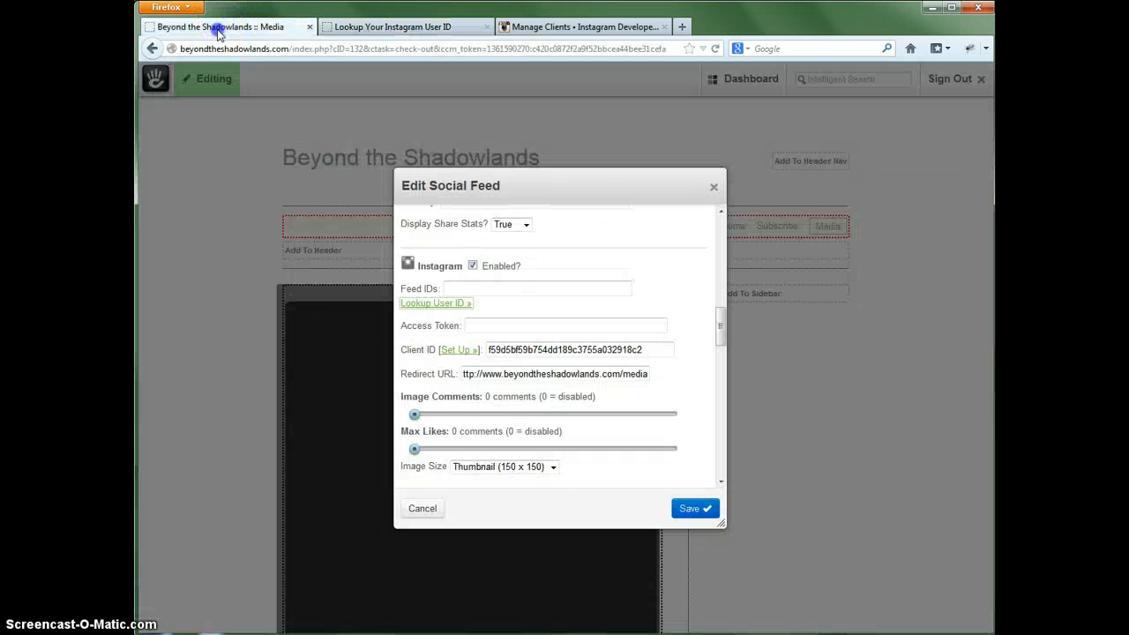
pyautogui.click(476, 289)
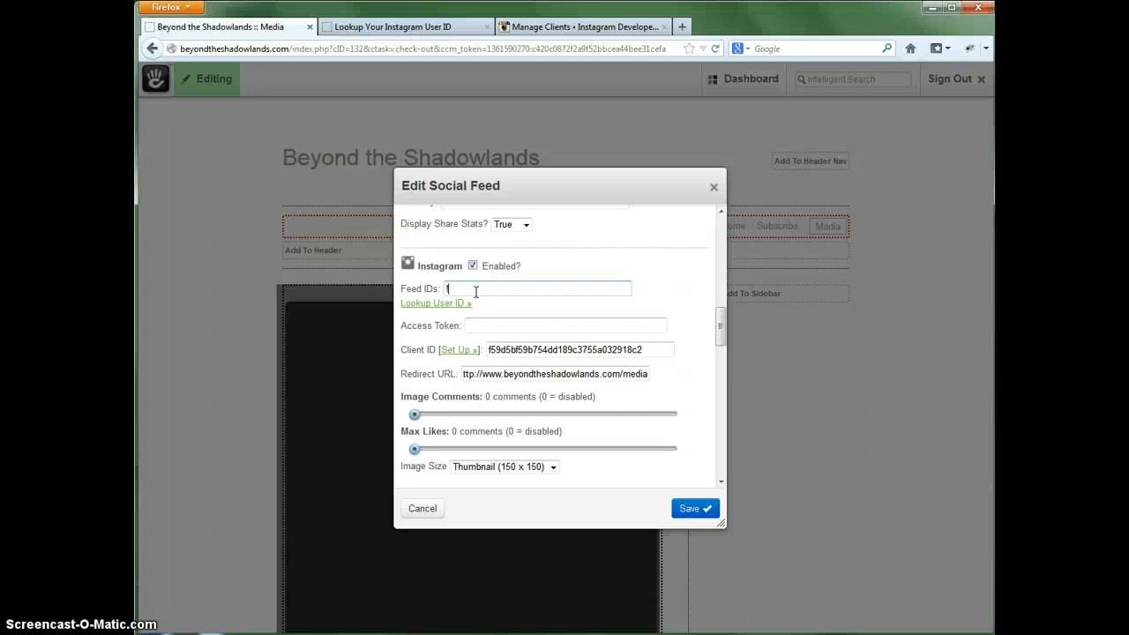
pyautogui.hotkey('ctrl', 'v')
pyautogui.click(581, 283)
pyautogui.hotkey('ctrl', 'v')
pyautogui.press('BackSpace')
pyautogui.press('BackSpace')
pyautogui.press('BackSpace')
pyautogui.press('BackSpace')
pyautogui.press('BackSpace')
pyautogui.press('BackSpace')
pyautogui.press('BackSpace')
pyautogui.press('BackSpace')
pyautogui.press('BackSpace')
pyautogui.press('BackSpace')
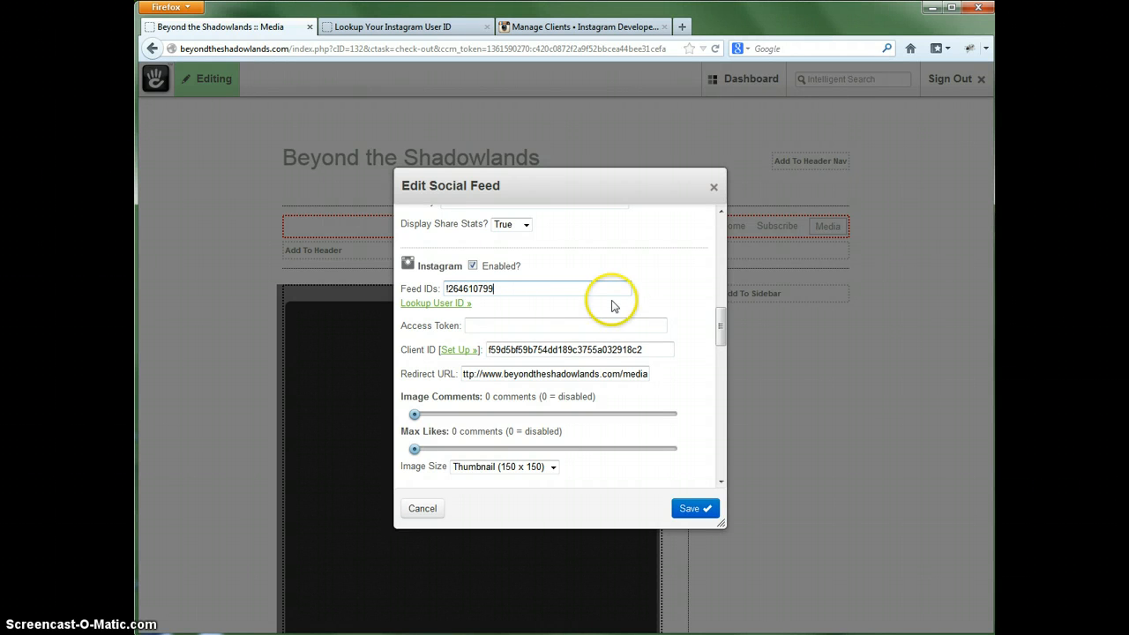
# - Save the Social Feed block and authorize Beyond the Shadowlands Feed to access the Instagram account's basic information
pyautogui.moveTo(720, 313); pyautogui.dragTo(719, 432)
pyautogui.click(693, 509)
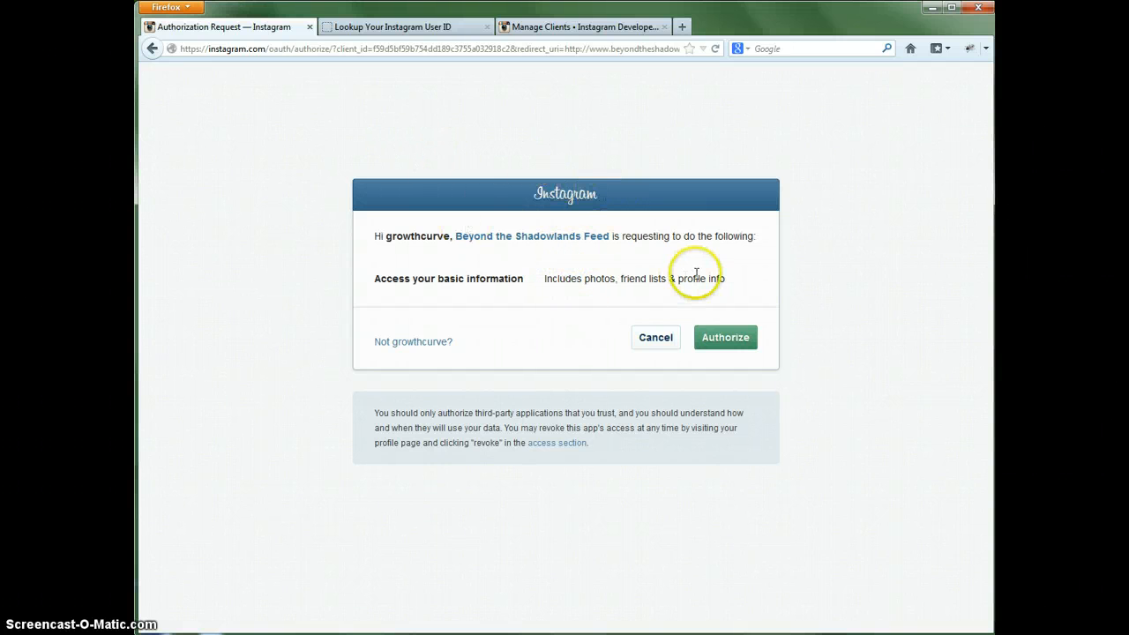
pyautogui.click(726, 340)
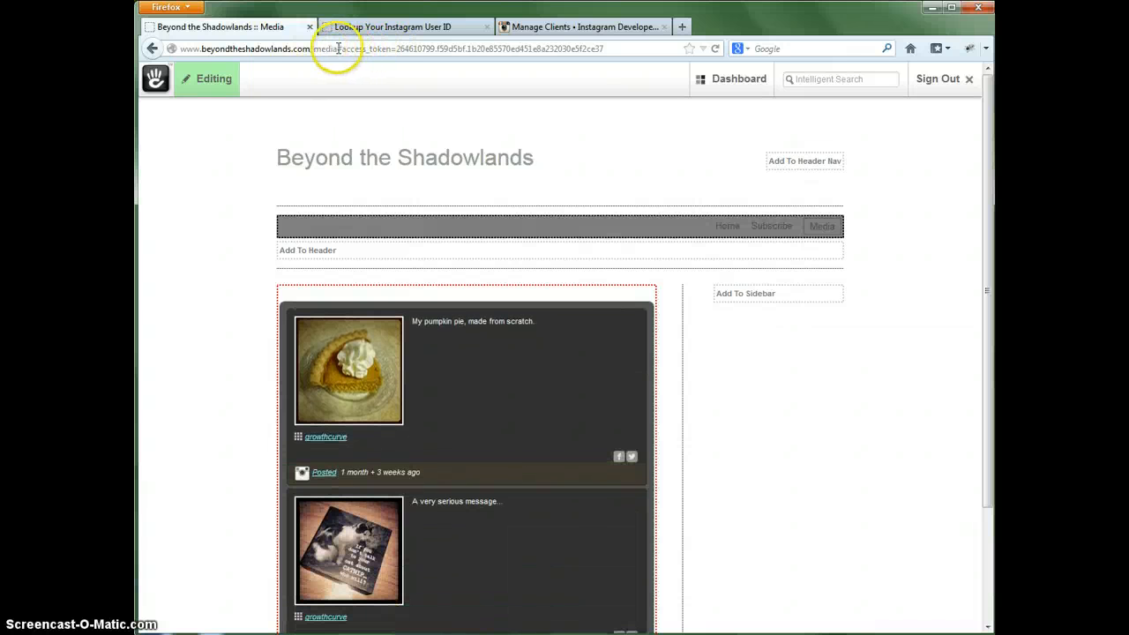
# - Copy the Instagram access token from the page address into the Social Feed block's Instagram Access Token field
pyautogui.moveTo(338, 49); pyautogui.dragTo(610, 47)
pyautogui.click(611, 48)
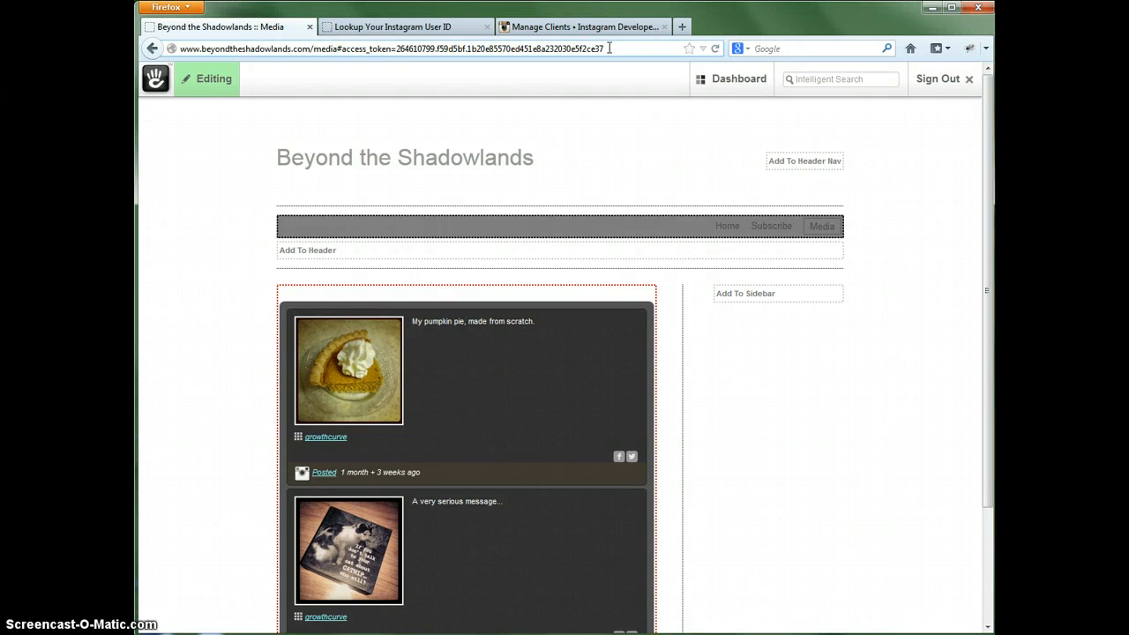
pyautogui.moveTo(608, 48); pyautogui.dragTo(399, 51)
pyautogui.hotkey('ctrl', 'c')
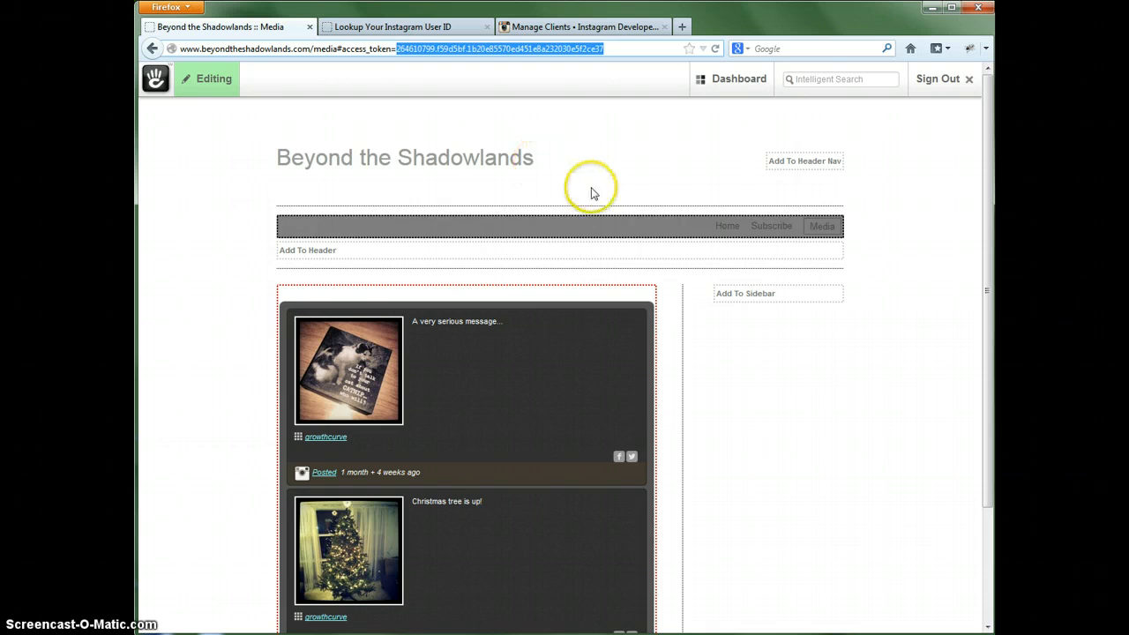
pyautogui.click(441, 365)
pyautogui.click(379, 382)
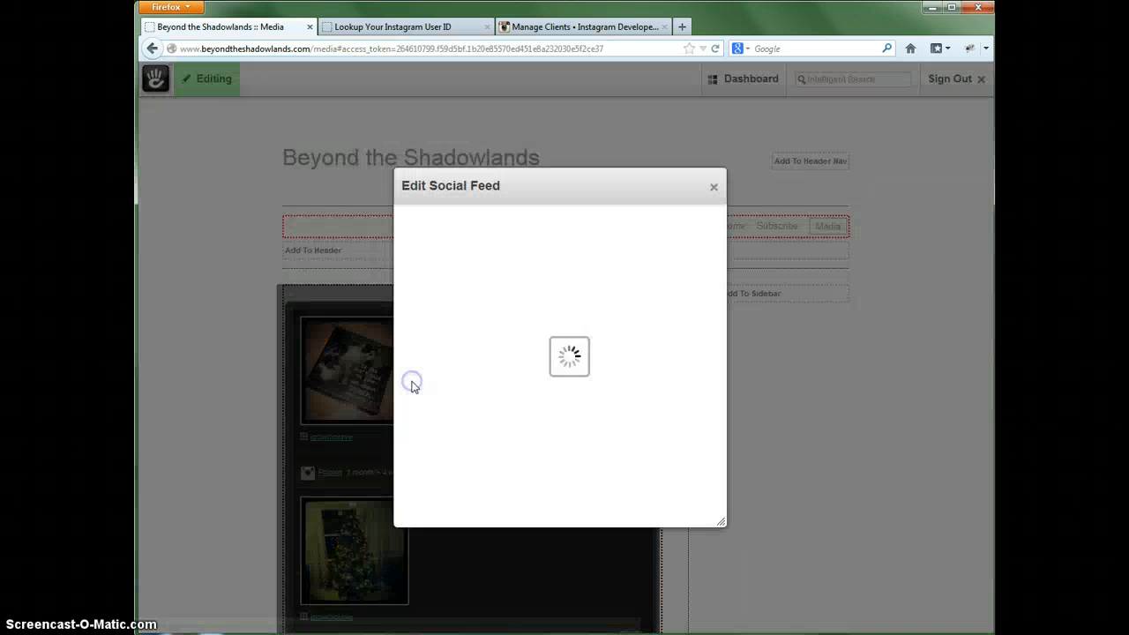
pyautogui.moveTo(723, 249); pyautogui.dragTo(703, 328)
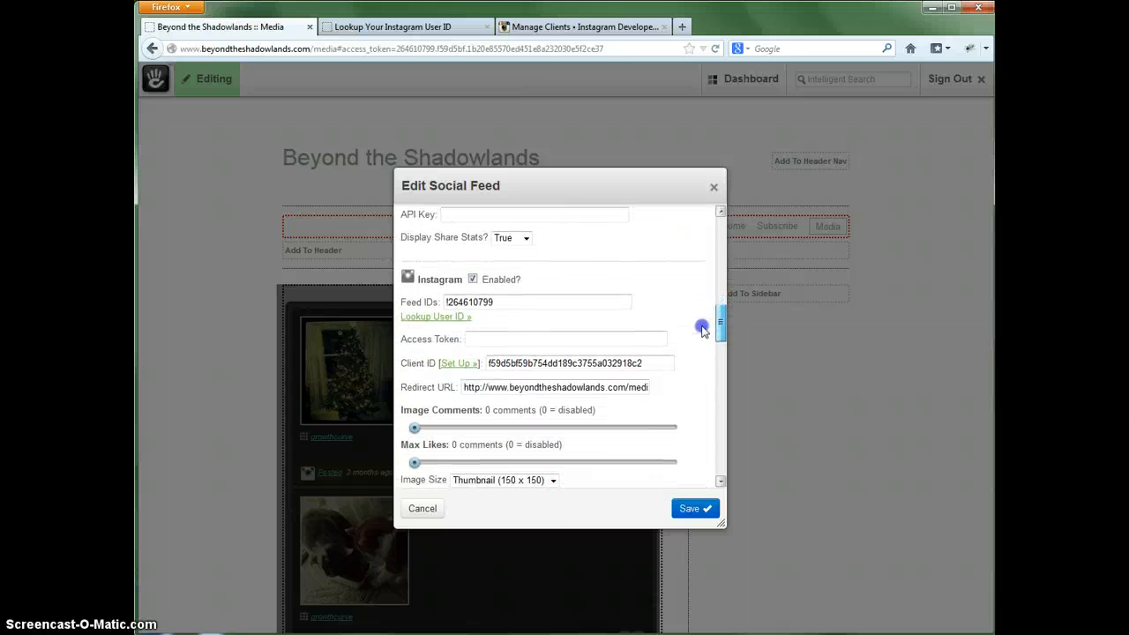
pyautogui.click(478, 340)
pyautogui.hotkey('ctrl', 'v')
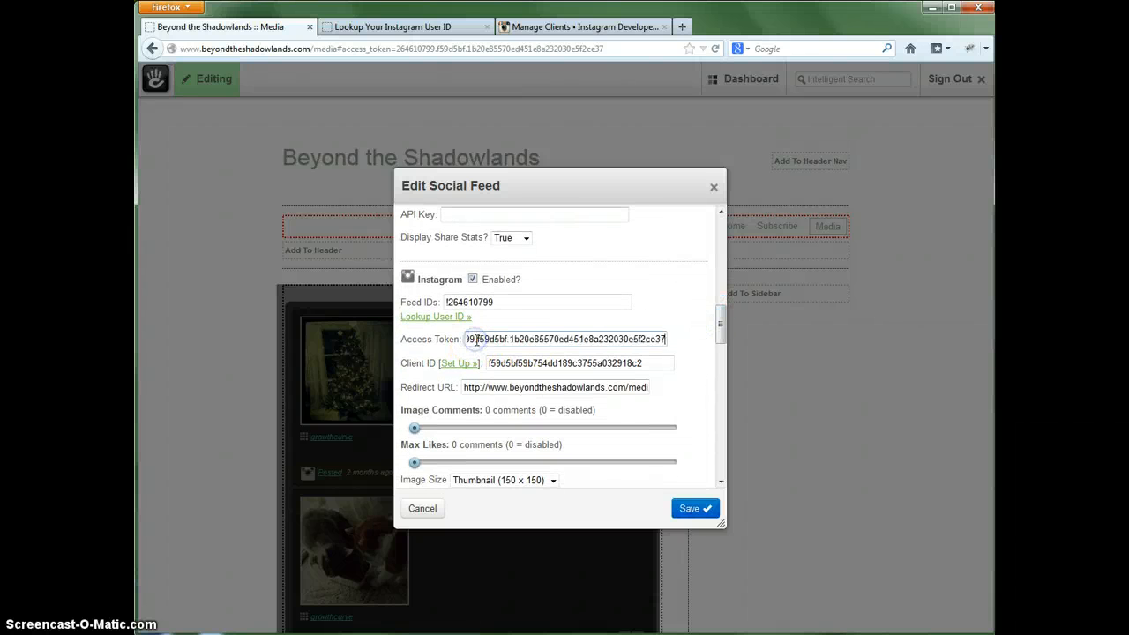
# - Save the Social Feed block and publish the Media page edits
pyautogui.moveTo(722, 335); pyautogui.dragTo(718, 449)
pyautogui.click(695, 508)
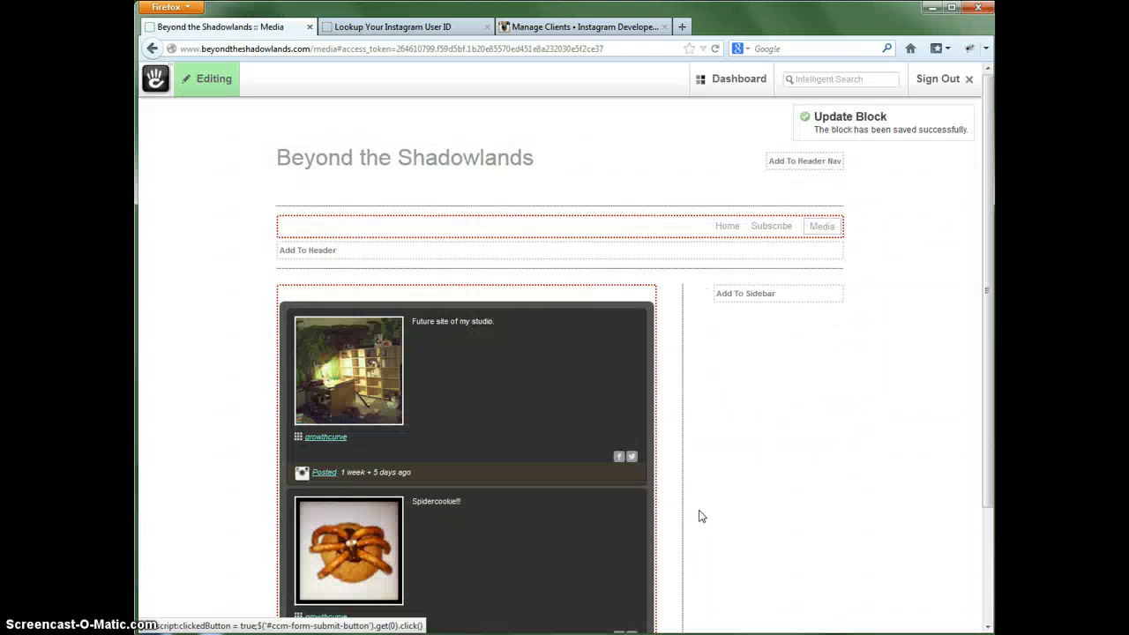
pyautogui.click(200, 84)
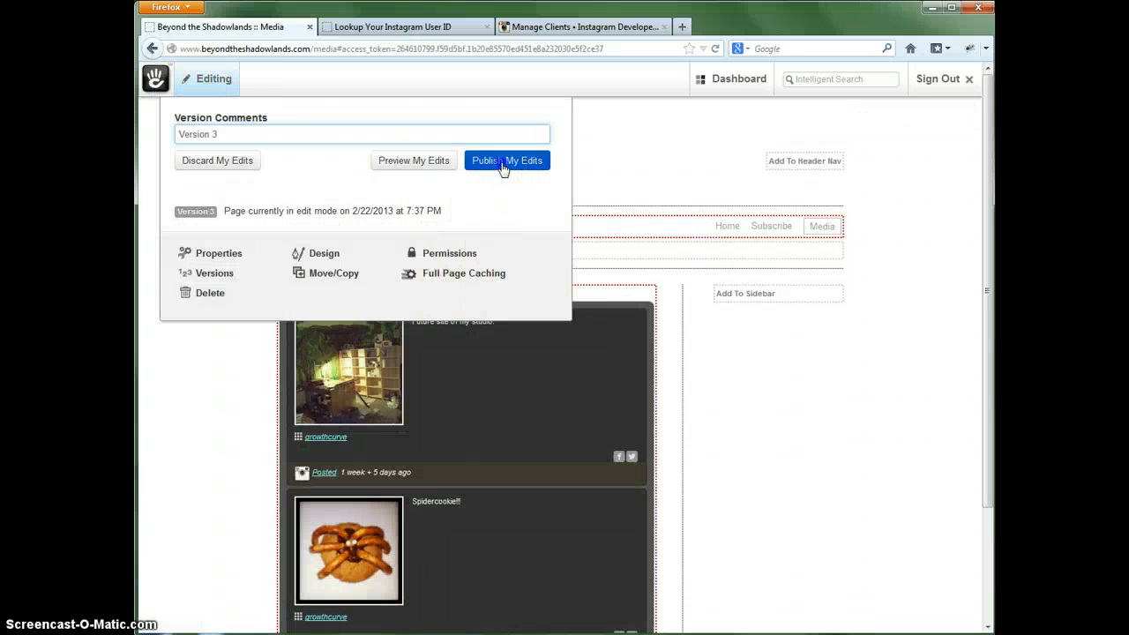
pyautogui.click(503, 164)
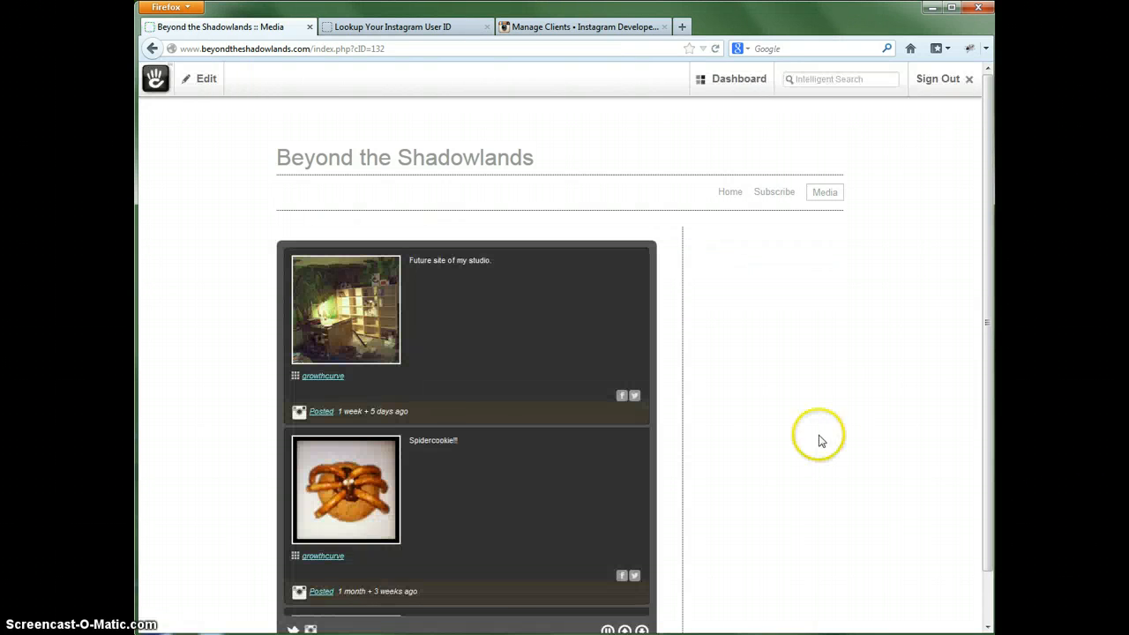
pyautogui.moveTo(986, 249); pyautogui.dragTo(990, 307)
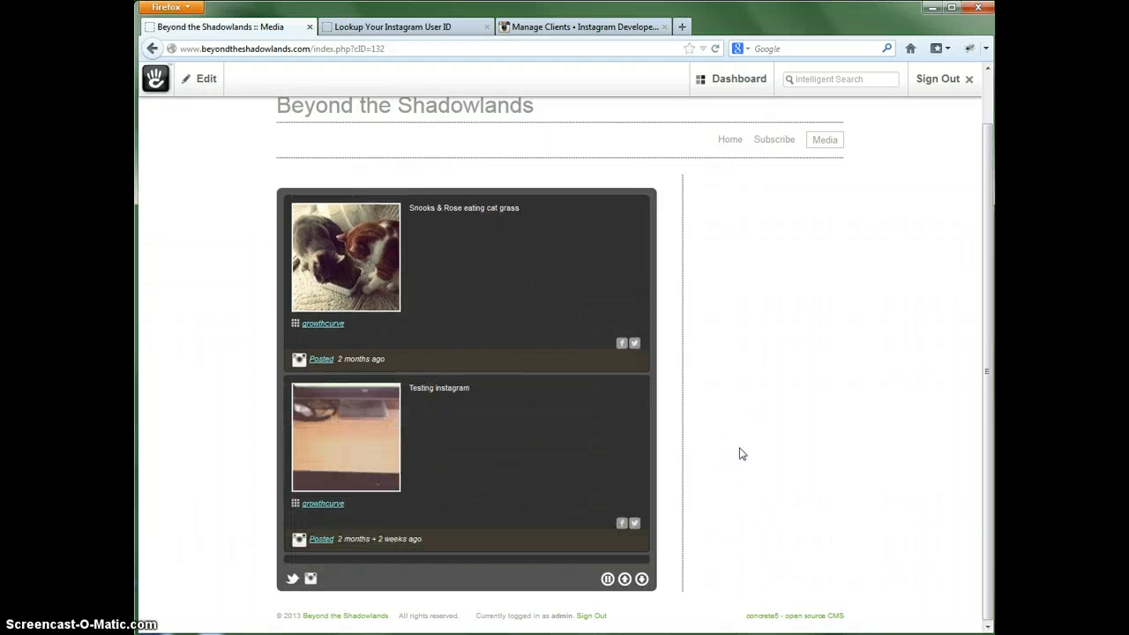
pyautogui.click(741, 464)
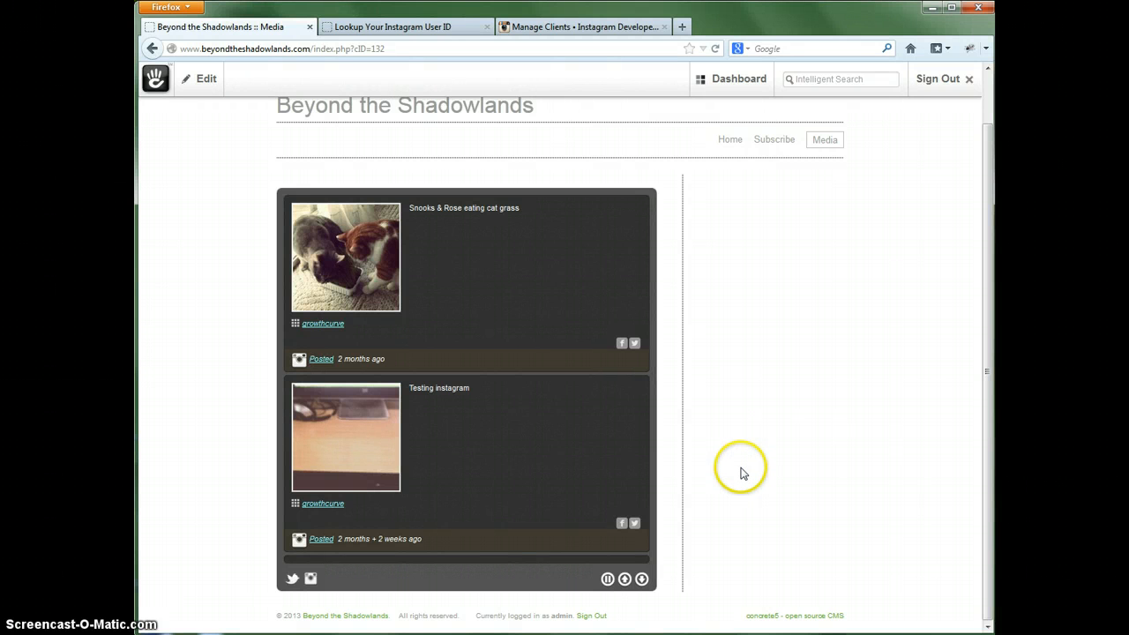